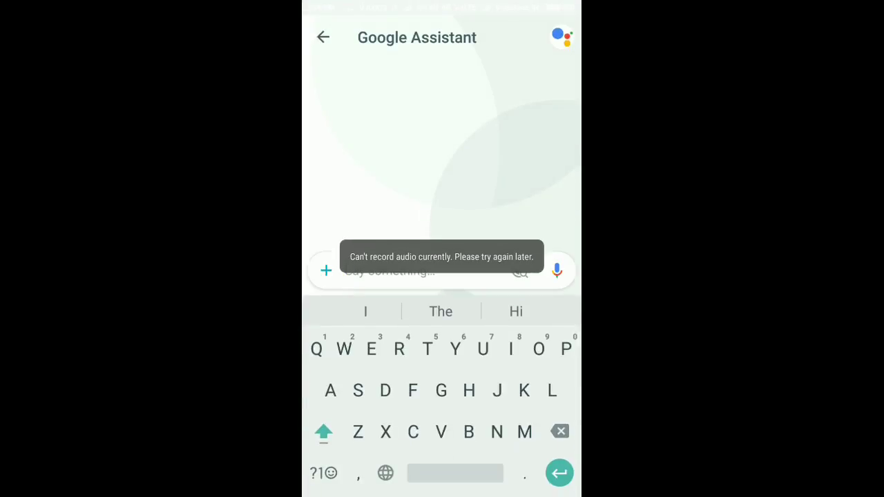
Step: Send 'Hi', 'Hi' and 'D' to the Assistant in Allo, then ask 'What can you do?'
{"action": "type", "text": "Hi"}
{"action": "key", "text": "Return"}
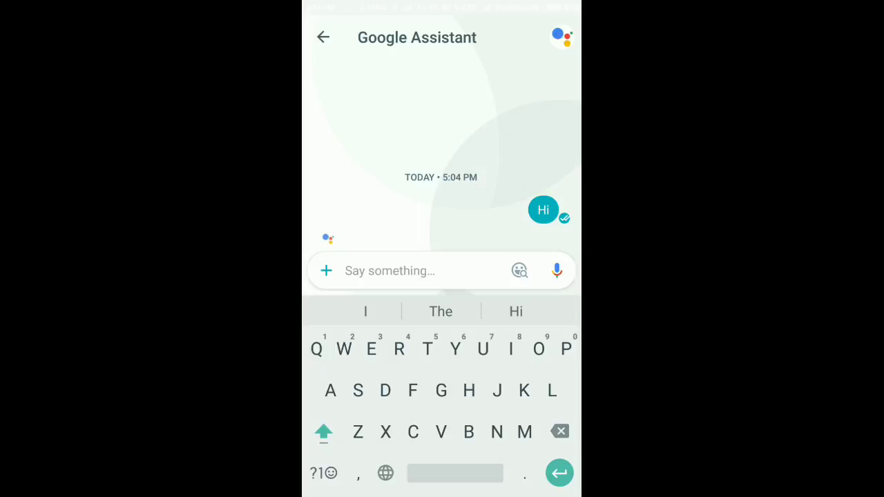
{"action": "type", "text": "H"}
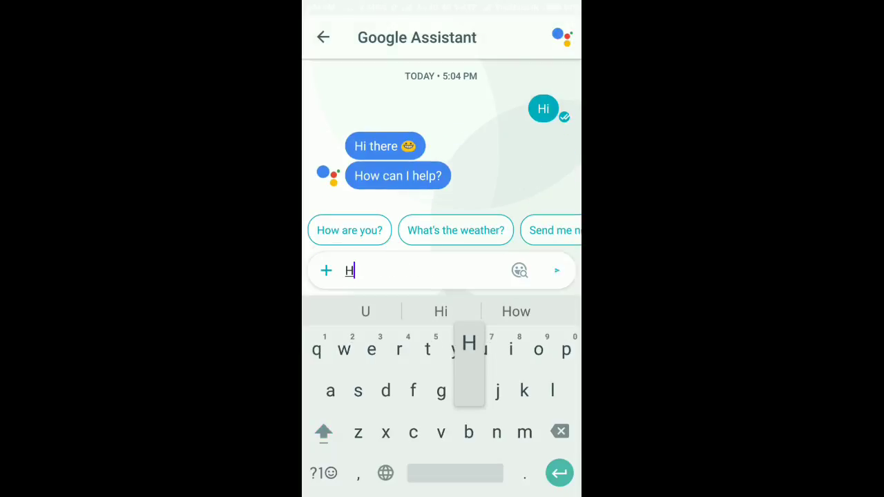
{"action": "type", "text": "i"}
{"action": "key", "text": "Return"}
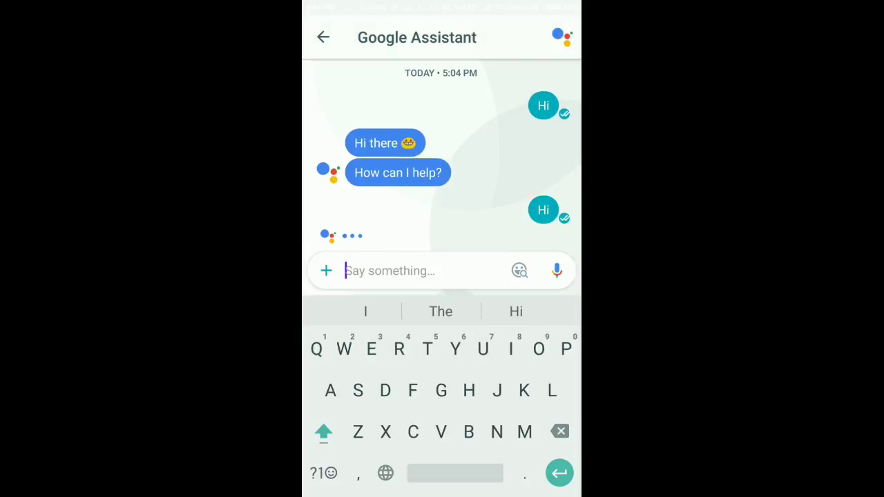
{"action": "type", "text": "D"}
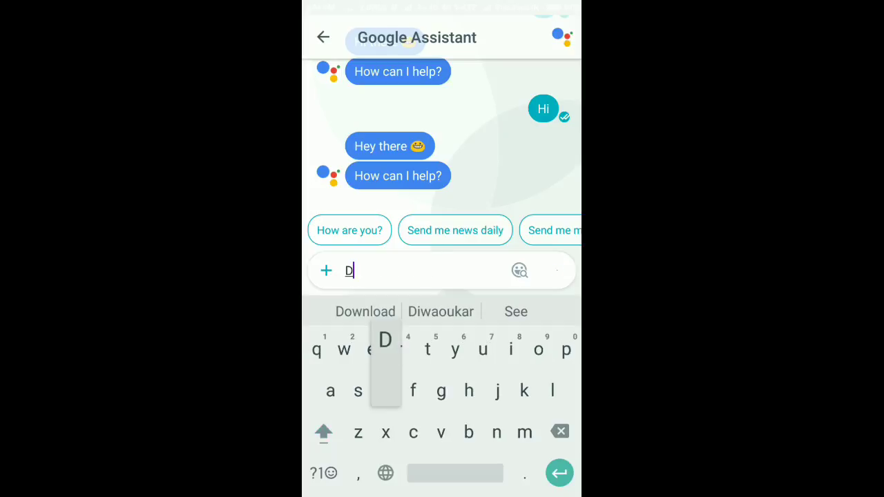
{"action": "key", "text": "Return"}
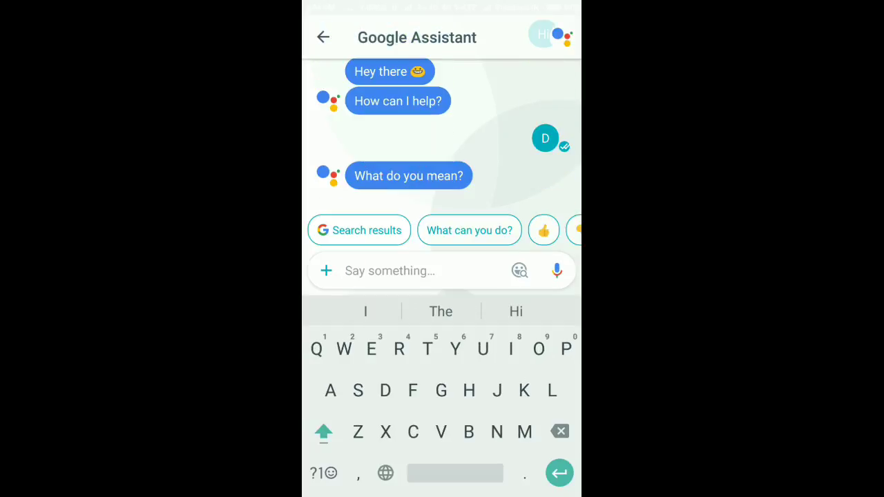
{"action": "left_click", "coordinate": [468, 230]}
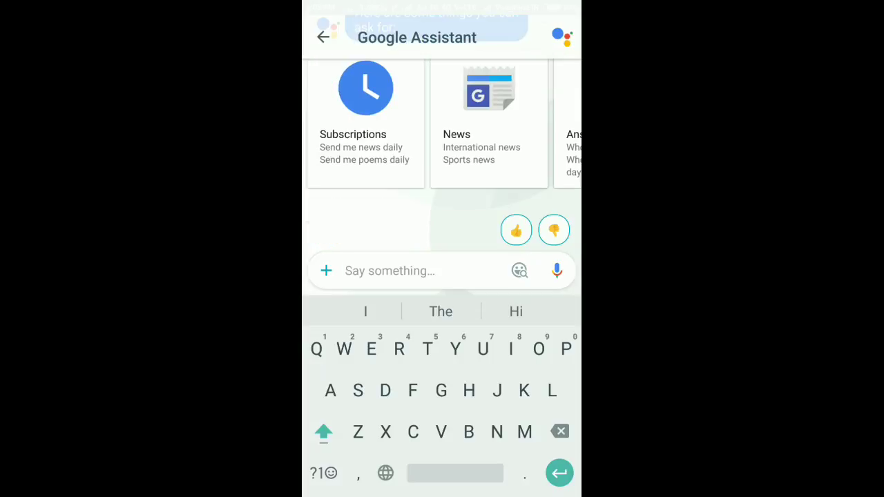
Step: Leave Allo and open Settings from the notification shade's quick-settings panel
{"action": "scroll", "coordinate": [442, 241], "scroll_direction": "up", "scroll_amount": 5}
{"action": "key", "text": "Home"}
{"action": "left_click_drag", "start_coordinate": [442, 3], "coordinate": [442, 345]}
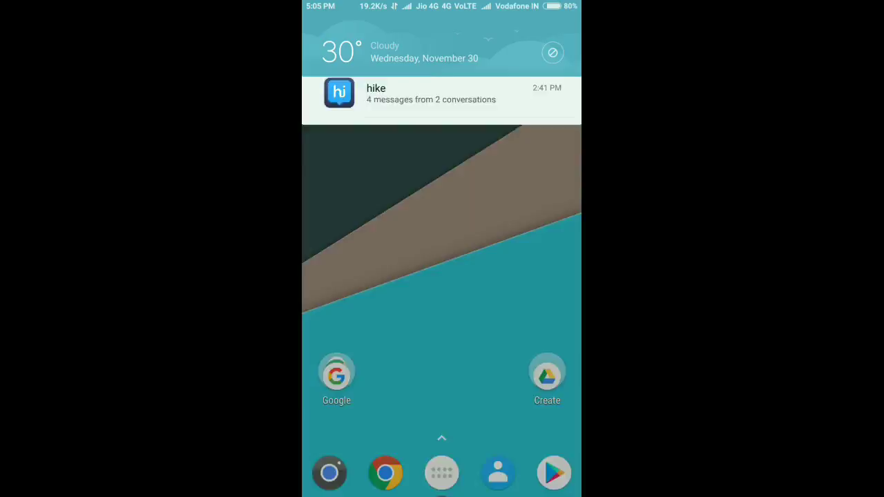
{"action": "left_click_drag", "start_coordinate": [525, 276], "coordinate": [359, 276]}
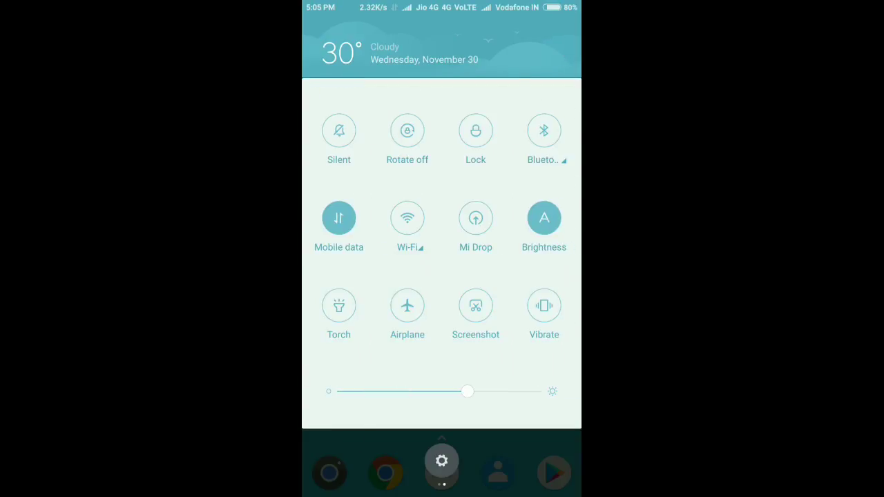
{"action": "left_click_drag", "start_coordinate": [441, 345], "coordinate": [442, 187]}
{"action": "left_click", "coordinate": [442, 461]}
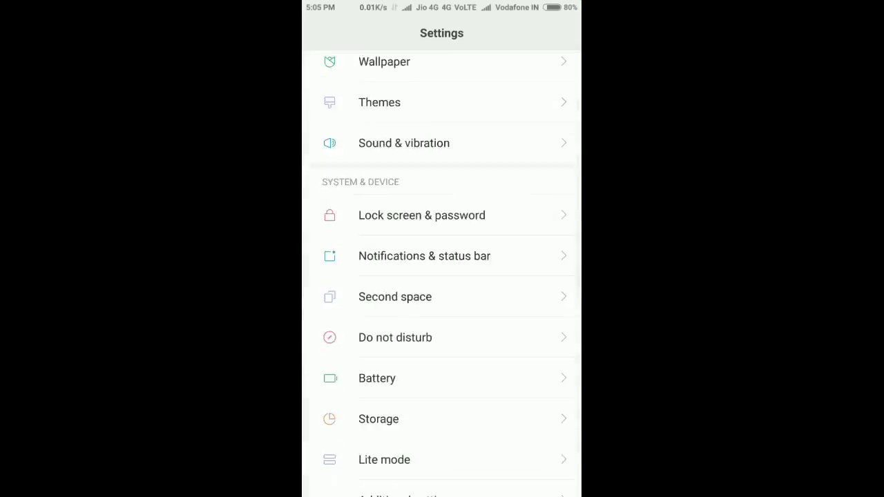
Step: Check the Android 6.0.1 and MIUI 8 Global versions under About phone
{"action": "left_click_drag", "start_coordinate": [441, 414], "coordinate": [442, 103]}
{"action": "left_click", "coordinate": [391, 476]}
{"action": "left_click", "coordinate": [441, 157]}
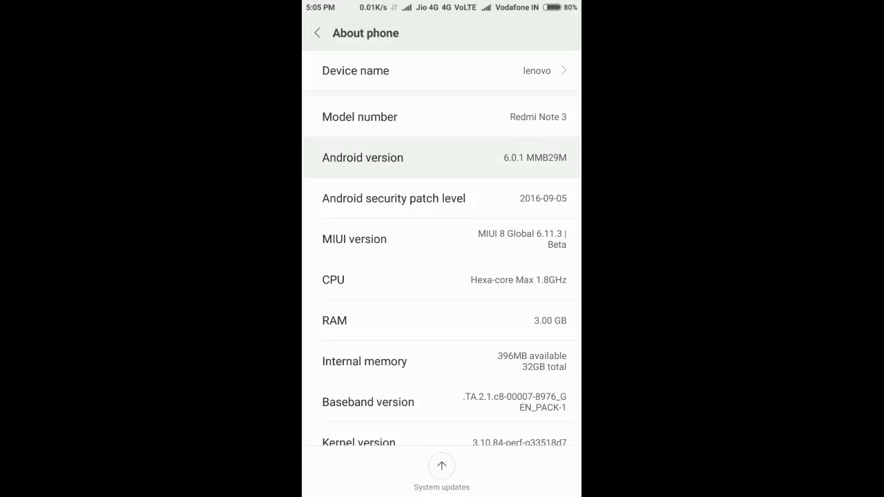
{"action": "left_click", "coordinate": [442, 117]}
{"action": "scroll", "coordinate": [441, 254], "scroll_direction": "down", "scroll_amount": 1}
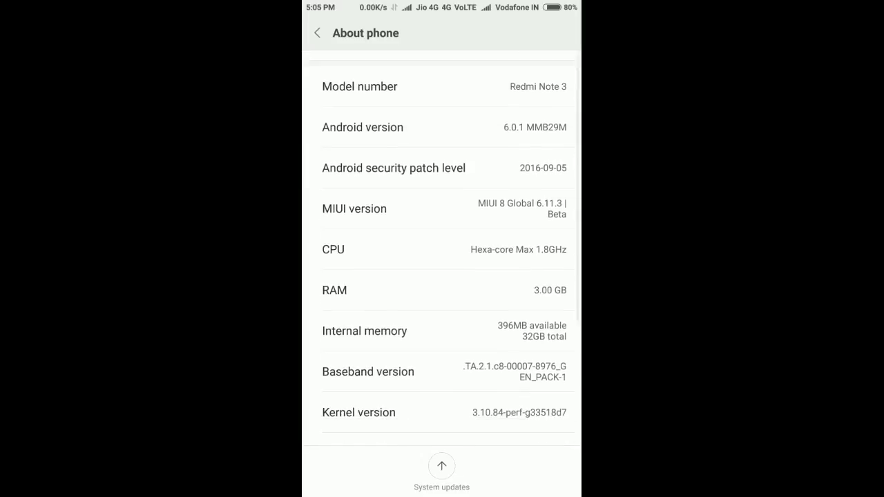
{"action": "scroll", "coordinate": [441, 254], "scroll_direction": "down", "scroll_amount": 2}
{"action": "scroll", "coordinate": [442, 254], "scroll_direction": "up", "scroll_amount": 3}
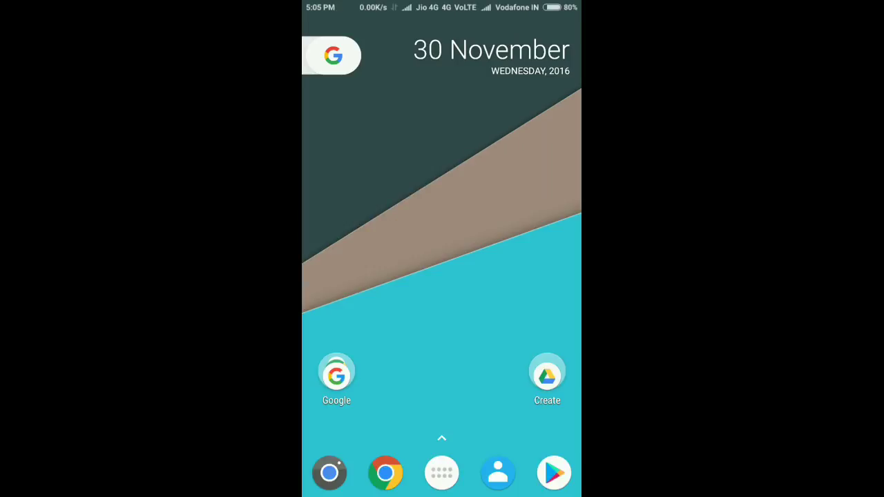
Step: Open the Play Store and search for 'allo'
{"action": "mouse_move", "coordinate": [525, 276]}
{"action": "left_mouse_down"}
{"action": "mouse_move", "coordinate": [359, 277]}
{"action": "mouse_move", "coordinate": [525, 277]}
{"action": "left_mouse_up"}
{"action": "left_click", "coordinate": [554, 472]}
{"action": "left_click", "coordinate": [414, 40]}
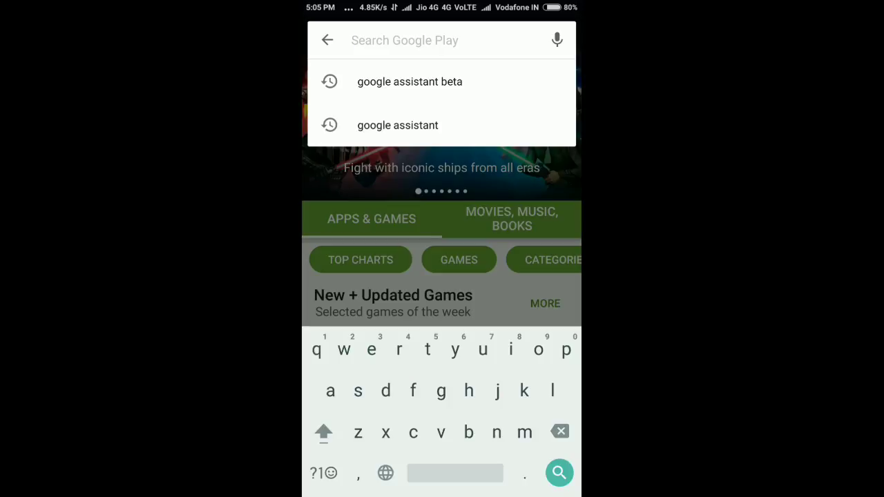
{"action": "type", "text": "all"}
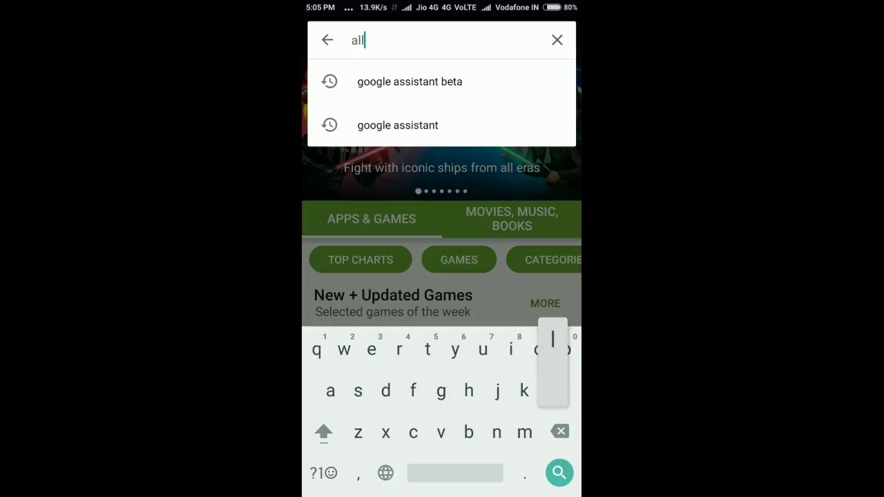
{"action": "type", "text": "o"}
{"action": "key", "text": "Return"}
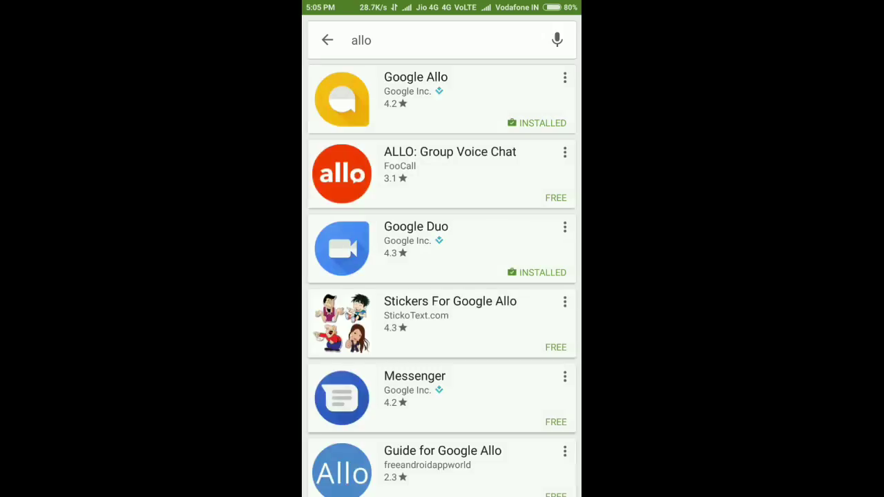
Step: View the Google Allo page, confirm it's installed, and return to the results
{"action": "left_click", "coordinate": [442, 99]}
{"action": "scroll", "coordinate": [442, 276], "scroll_direction": "down", "scroll_amount": 2}
{"action": "scroll", "coordinate": [442, 276], "scroll_direction": "down", "scroll_amount": 10}
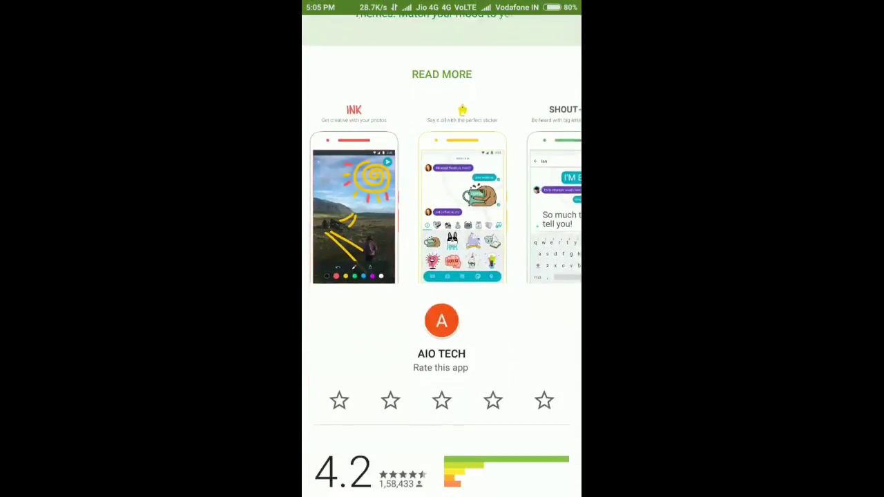
{"action": "scroll", "coordinate": [442, 276], "scroll_direction": "up", "scroll_amount": 10}
{"action": "scroll", "coordinate": [442, 276], "scroll_direction": "up", "scroll_amount": 5}
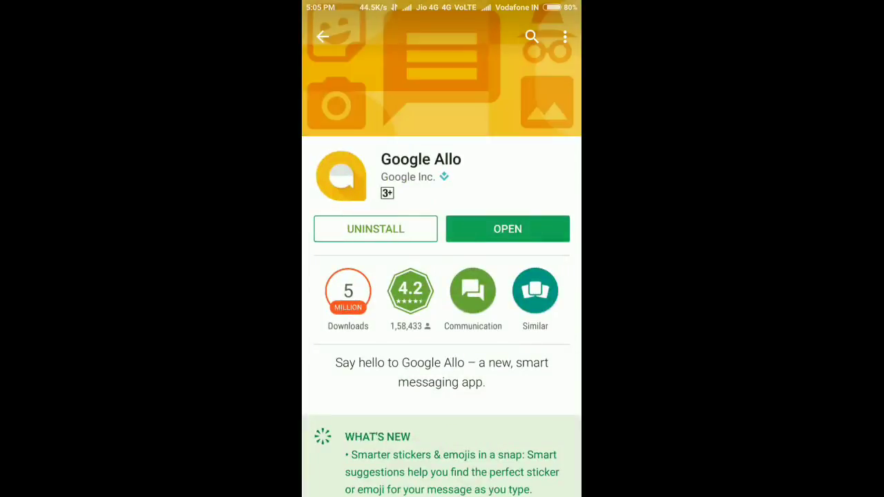
{"action": "left_click", "coordinate": [322, 36]}
Step: Search the Play Store for 'nova' and view the paid Nova Launcher Prime listing
{"action": "left_click", "coordinate": [442, 40]}
{"action": "left_click", "coordinate": [556, 39]}
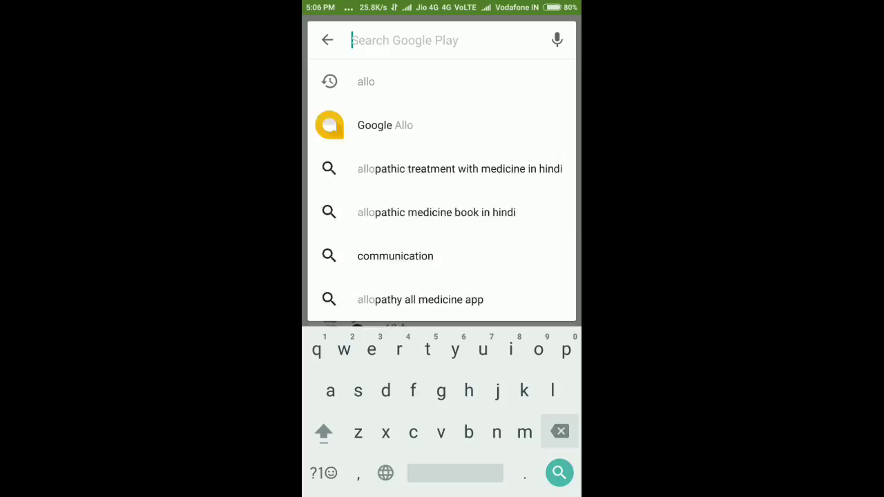
{"action": "type", "text": "no"}
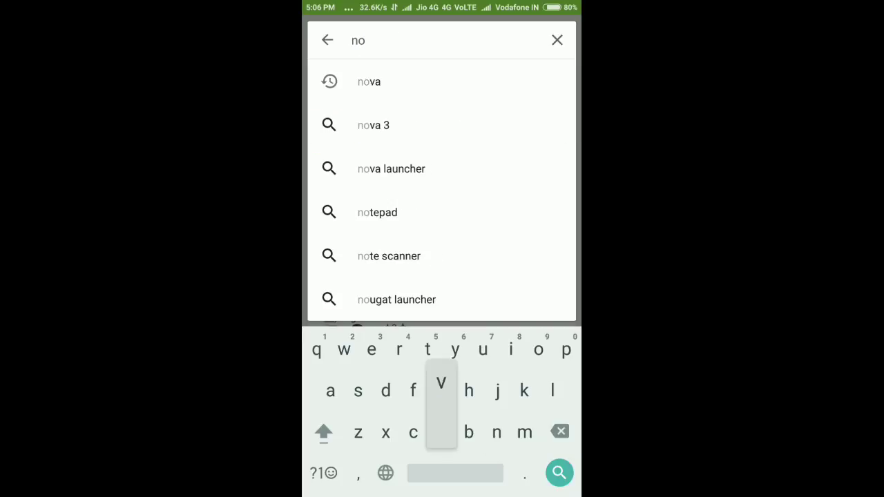
{"action": "type", "text": "va"}
{"action": "key", "text": "Return"}
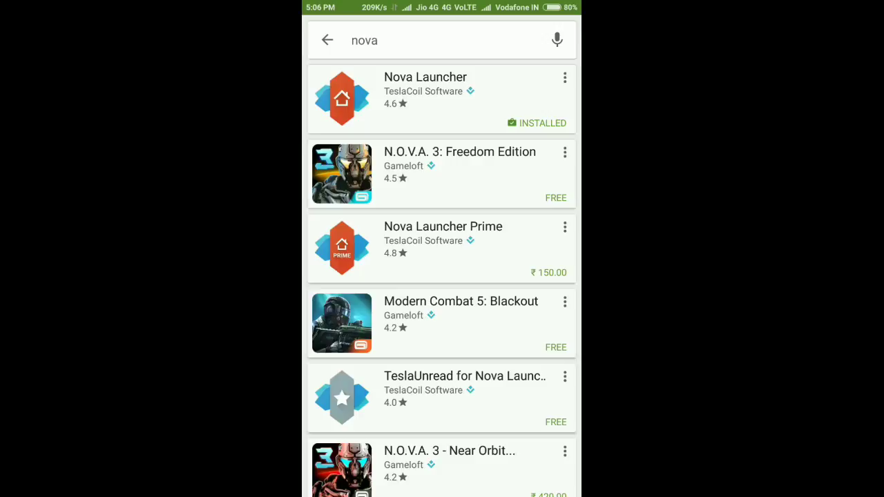
{"action": "left_click", "coordinate": [442, 249]}
{"action": "scroll", "coordinate": [441, 276], "scroll_direction": "down", "scroll_amount": 3}
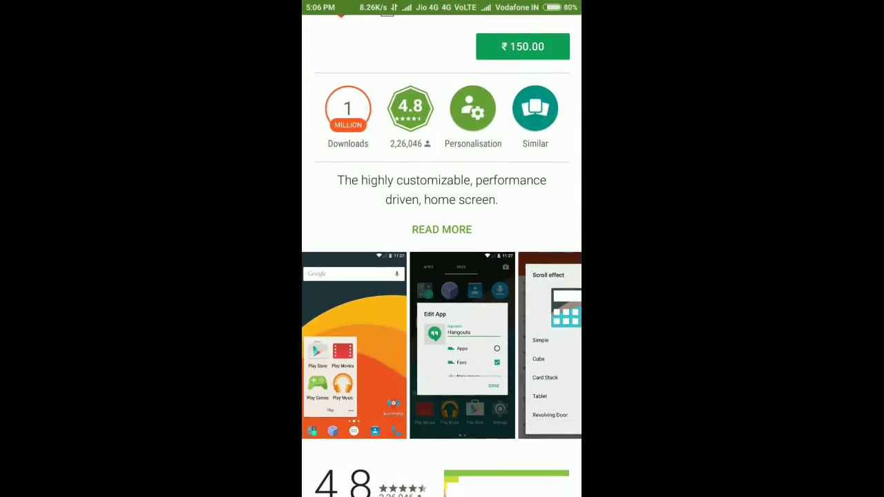
{"action": "scroll", "coordinate": [442, 276], "scroll_direction": "up", "scroll_amount": 3}
{"action": "left_click", "coordinate": [322, 35]}
Step: Confirm Nova Launcher (Beta) is installed with beta-tester enrolment, then return to results
{"action": "left_click", "coordinate": [424, 79]}
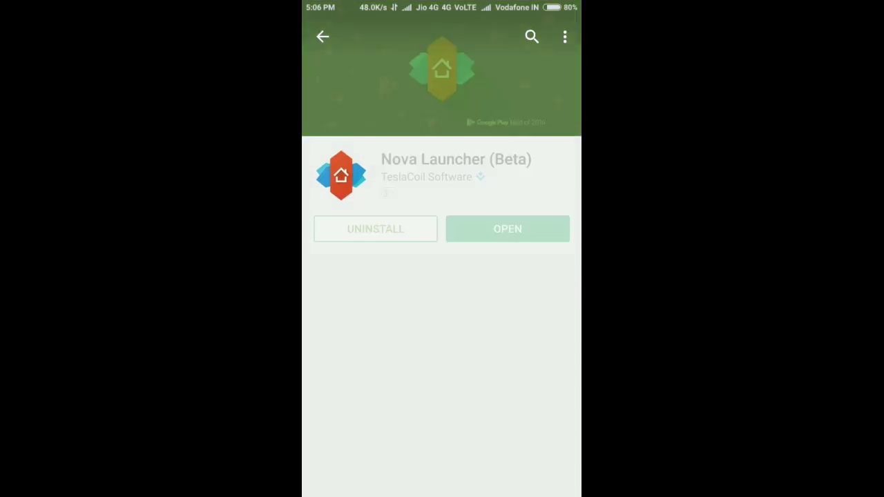
{"action": "scroll", "coordinate": [442, 276], "scroll_direction": "down", "scroll_amount": 5}
{"action": "scroll", "coordinate": [442, 276], "scroll_direction": "down", "scroll_amount": 10}
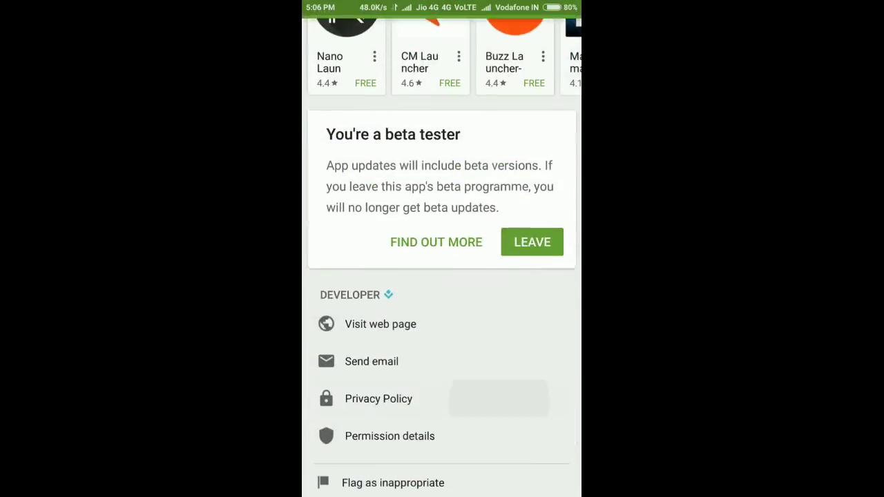
{"action": "scroll", "coordinate": [442, 276], "scroll_direction": "up", "scroll_amount": 10}
{"action": "left_click", "coordinate": [322, 35]}
{"action": "scroll", "coordinate": [442, 276], "scroll_direction": "down", "scroll_amount": 2}
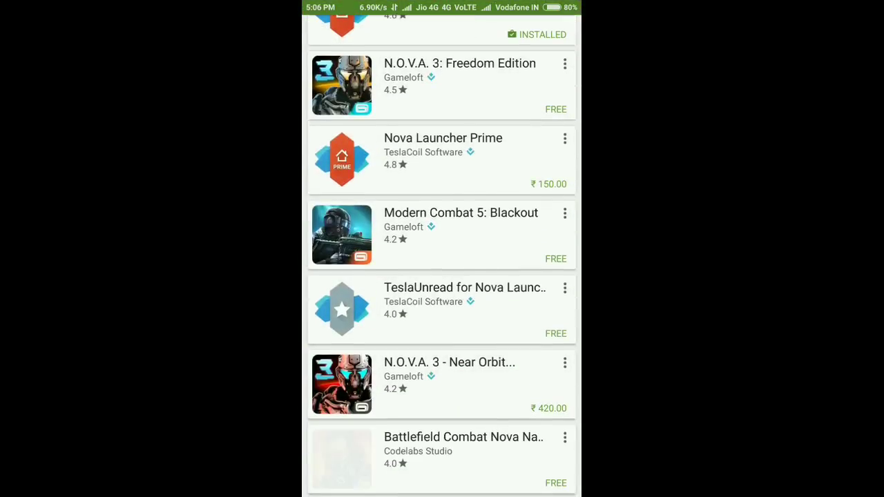
{"action": "scroll", "coordinate": [442, 276], "scroll_direction": "up", "scroll_amount": 2}
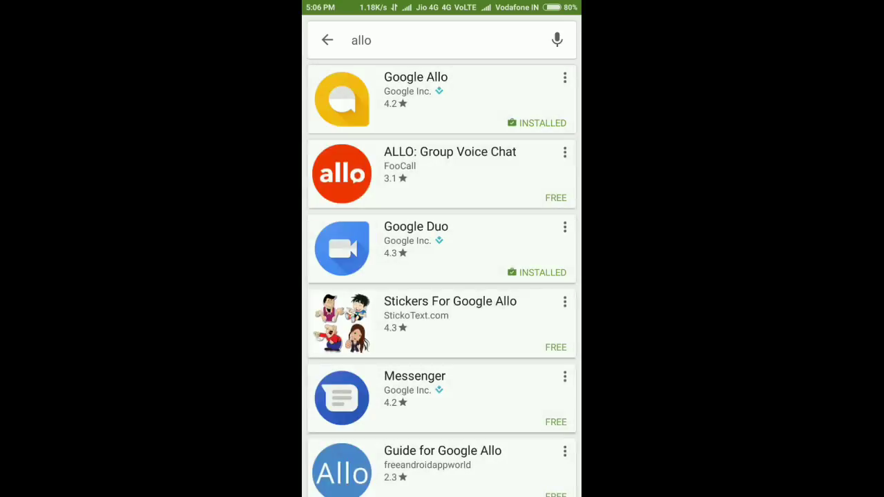
Step: Pick the system launcher as default home under Nova Settings > Select Default Home
{"action": "key", "text": "Escape"}
{"action": "key", "text": "super"}
{"action": "key", "text": "alt+Tab"}
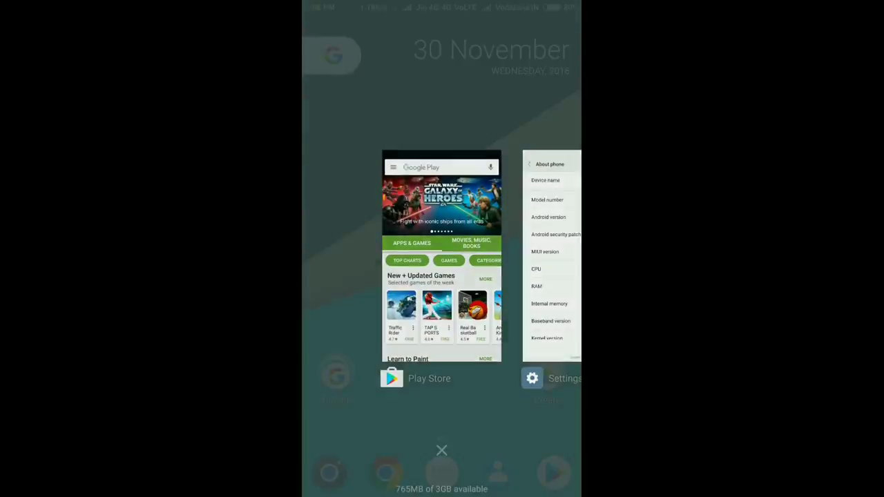
{"action": "key", "text": "Escape"}
{"action": "right_click", "coordinate": [442, 386]}
{"action": "left_click", "coordinate": [442, 439]}
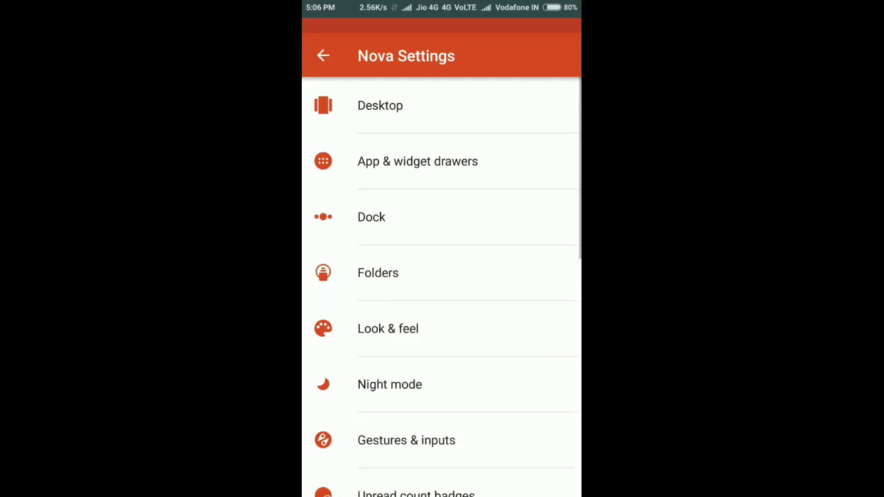
{"action": "scroll", "coordinate": [442, 276], "scroll_direction": "down", "scroll_amount": 10}
{"action": "left_click", "coordinate": [523, 237]}
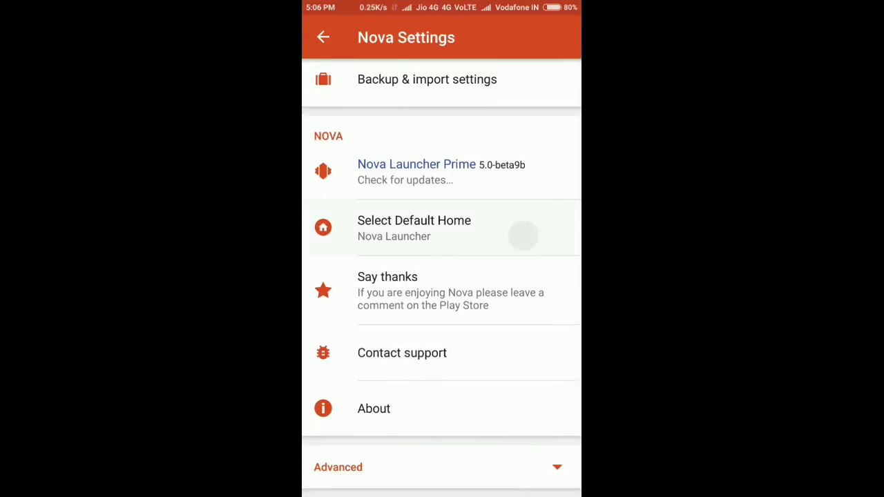
{"action": "left_click", "coordinate": [359, 362]}
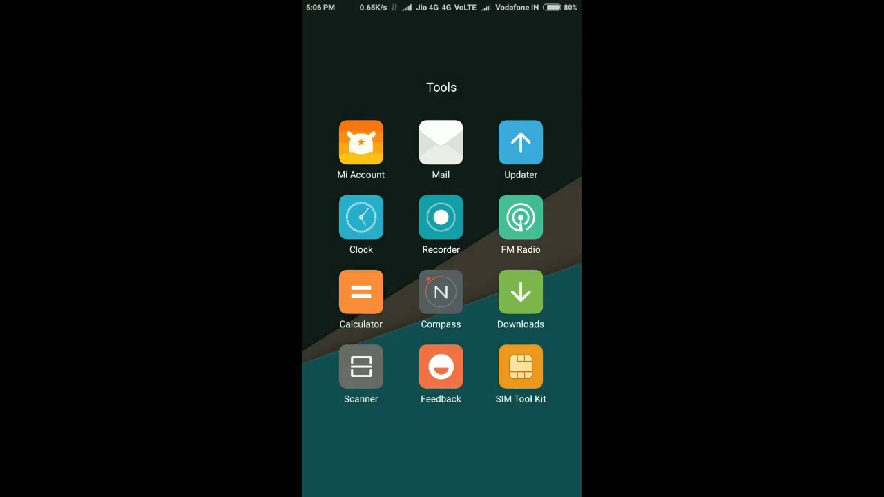
Step: Close the Tools folder and swipe through the stock launcher's home pages
{"action": "key", "text": "Escape"}
{"action": "left_click_drag", "start_coordinate": [539, 276], "coordinate": [345, 276]}
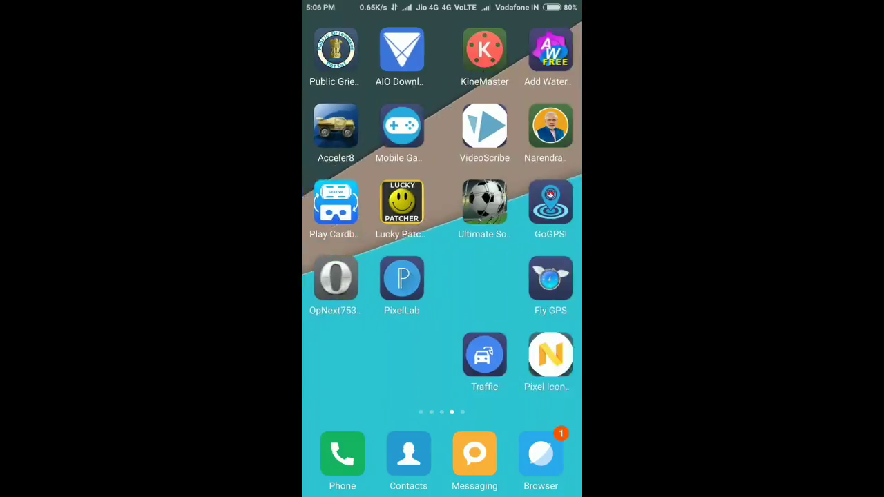
{"action": "left_click_drag", "start_coordinate": [538, 276], "coordinate": [346, 276]}
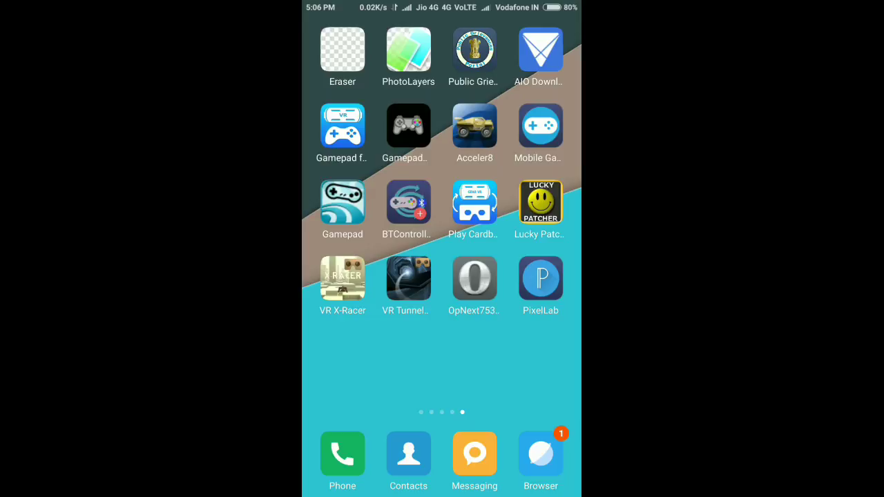
{"action": "left_click_drag", "start_coordinate": [345, 276], "coordinate": [539, 277]}
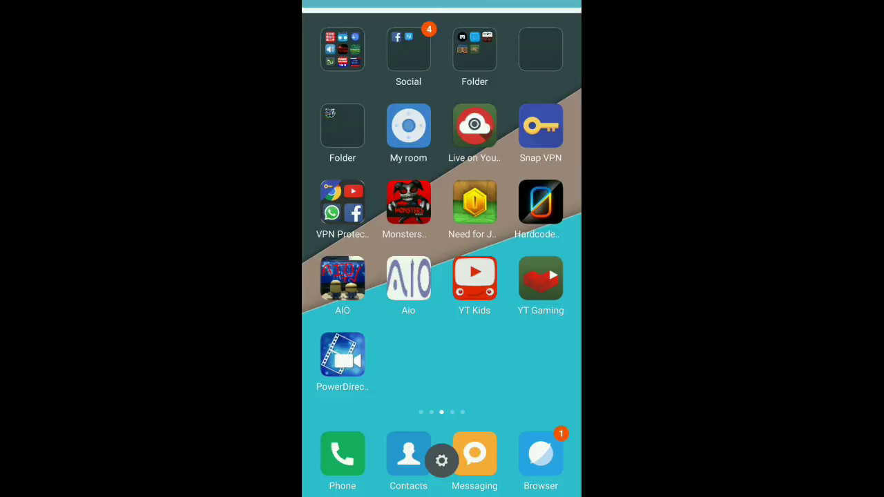
{"action": "left_click_drag", "start_coordinate": [345, 277], "coordinate": [539, 277]}
Step: Pull down and dismiss the notification shade, then page back to the first home screen
{"action": "left_click_drag", "start_coordinate": [345, 276], "coordinate": [538, 276]}
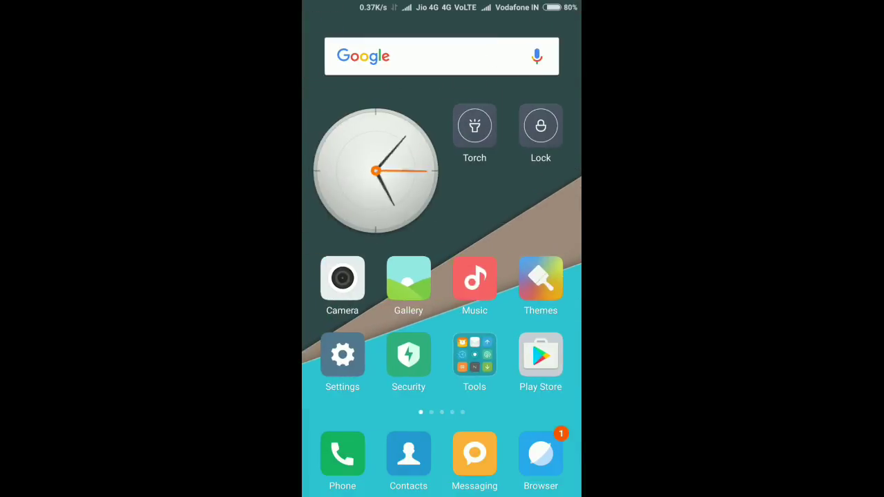
{"action": "left_click_drag", "start_coordinate": [442, 4], "coordinate": [442, 346]}
{"action": "left_click", "coordinate": [442, 461]}
{"action": "mouse_move", "coordinate": [539, 276]}
{"action": "left_mouse_down"}
{"action": "mouse_move", "coordinate": [345, 277]}
{"action": "mouse_move", "coordinate": [538, 276]}
{"action": "left_mouse_up"}
{"action": "mouse_move", "coordinate": [442, 3]}
{"action": "left_mouse_down"}
{"action": "mouse_move", "coordinate": [442, 345]}
{"action": "mouse_move", "coordinate": [442, 173]}
{"action": "left_mouse_up"}
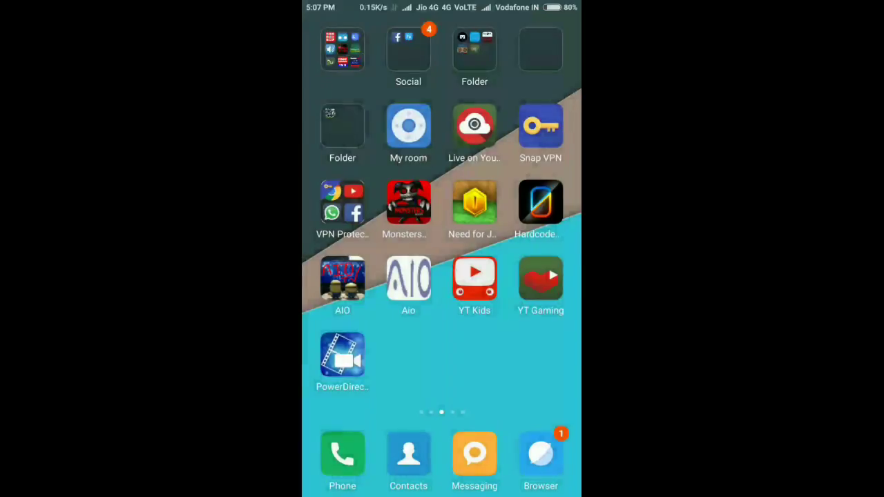
{"action": "left_click_drag", "start_coordinate": [345, 276], "coordinate": [539, 276]}
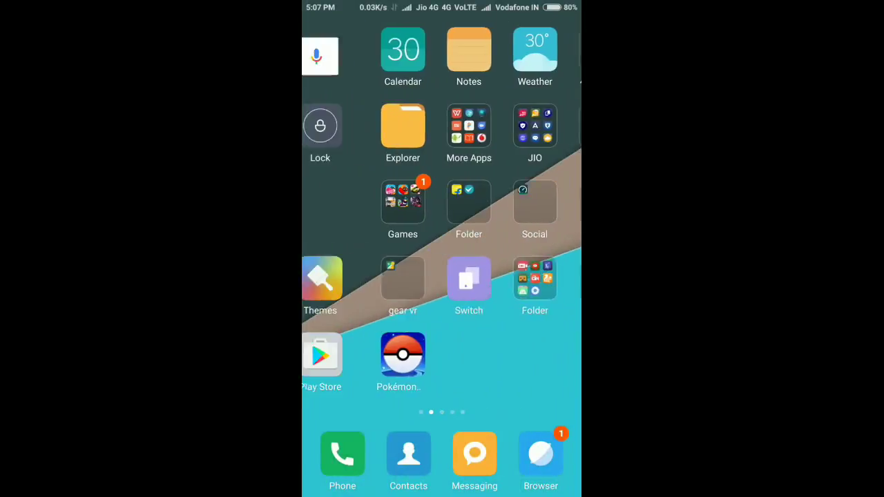
Step: Search the Play Store for 'pixel launcher'
{"action": "left_click_drag", "start_coordinate": [386, 276], "coordinate": [538, 277]}
{"action": "left_click", "coordinate": [540, 355]}
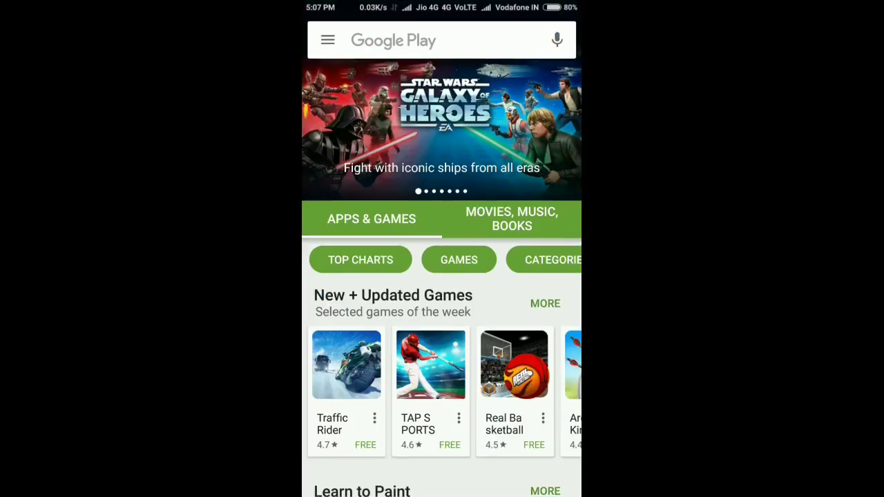
{"action": "left_click", "coordinate": [428, 40]}
{"action": "type", "text": "p"}
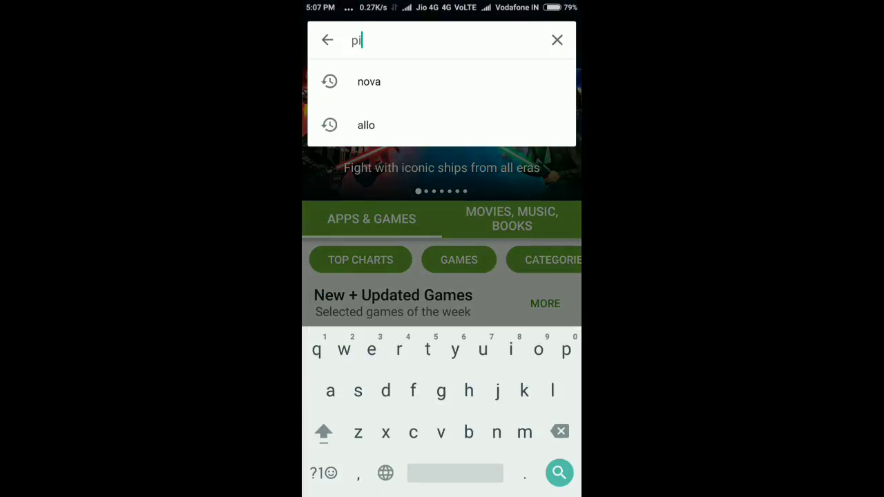
{"action": "type", "text": "i"}
{"action": "left_click", "coordinate": [407, 82]}
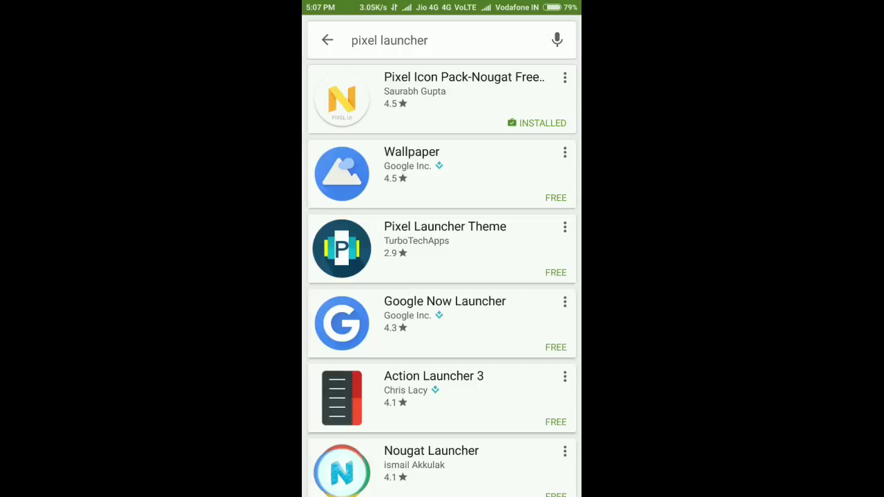
Step: Browse the installed Pixel Icon Pack-Nougat Free UI listing and screenshots, then return home
{"action": "left_click", "coordinate": [442, 97]}
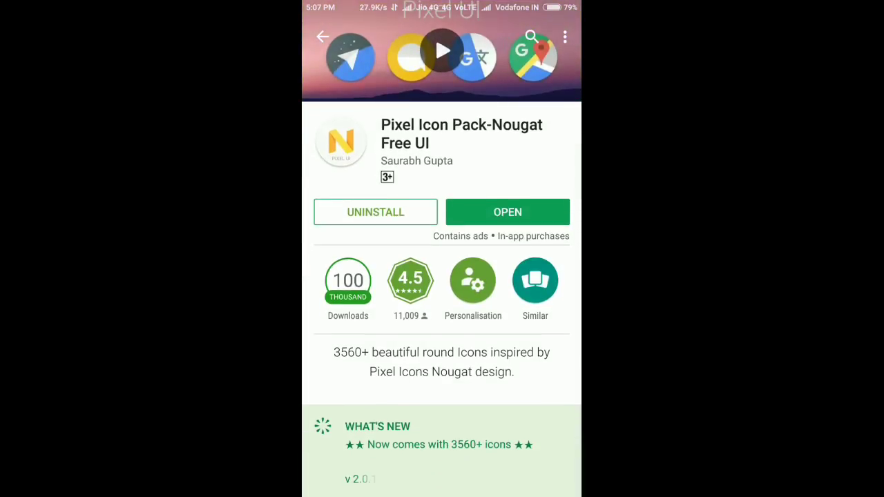
{"action": "scroll", "coordinate": [442, 276], "scroll_direction": "down", "scroll_amount": 10}
{"action": "scroll", "coordinate": [442, 276], "scroll_direction": "up", "scroll_amount": 1}
{"action": "scroll", "coordinate": [442, 277], "scroll_direction": "up", "scroll_amount": 3}
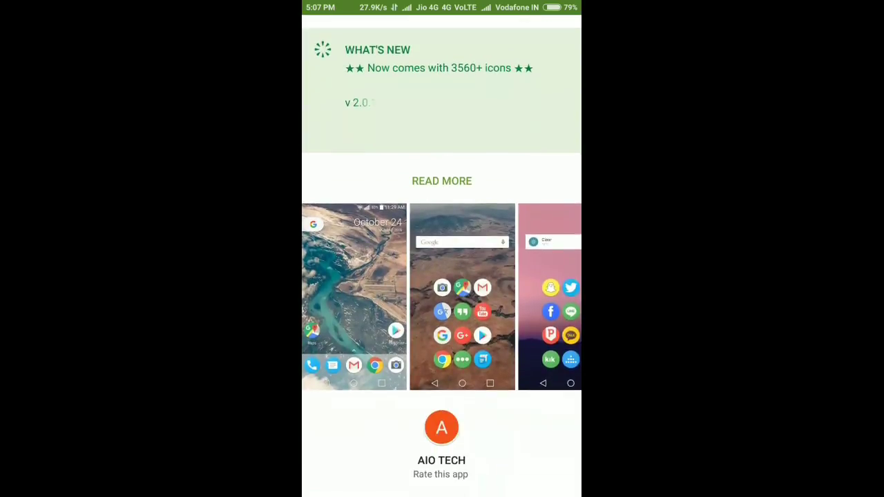
{"action": "scroll", "coordinate": [442, 276], "scroll_direction": "down", "scroll_amount": 1}
{"action": "left_click_drag", "start_coordinate": [524, 258], "coordinate": [346, 259]}
{"action": "left_click_drag", "start_coordinate": [524, 259], "coordinate": [345, 258]}
{"action": "scroll", "coordinate": [442, 248], "scroll_direction": "up", "scroll_amount": 6}
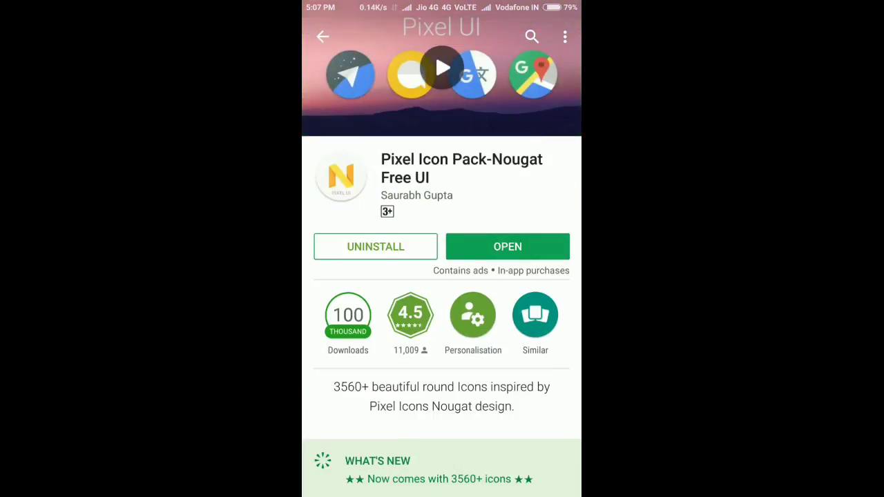
{"action": "key", "text": "Home"}
{"action": "left_click_drag", "start_coordinate": [525, 248], "coordinate": [345, 249]}
Step: Launch Nova and move its icon beside Fly GPS on the stock home screen
{"action": "left_click", "coordinate": [475, 355]}
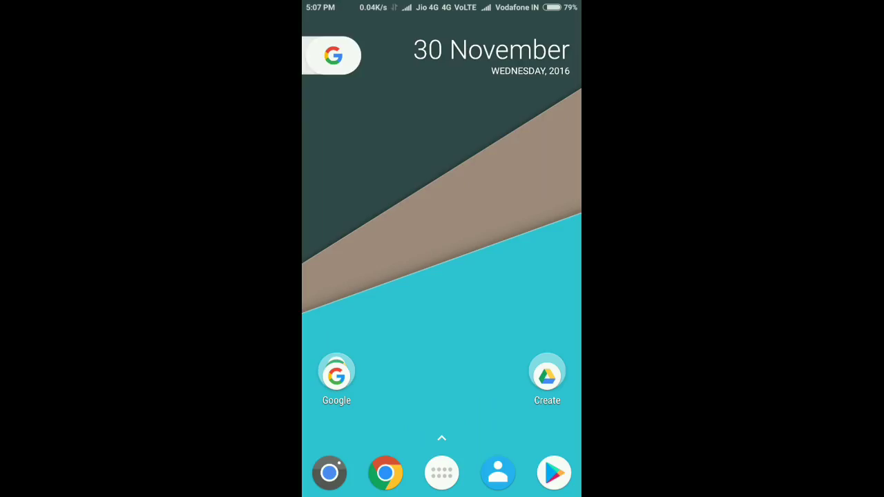
{"action": "key", "text": "Menu"}
{"action": "key", "text": "Home"}
{"action": "key", "text": "Menu"}
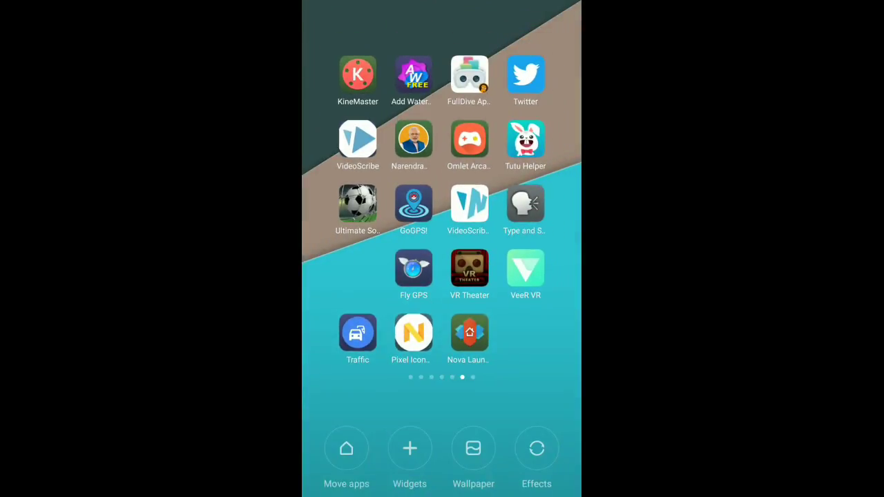
{"action": "left_click_drag", "start_coordinate": [470, 334], "coordinate": [358, 269]}
{"action": "key", "text": "Home"}
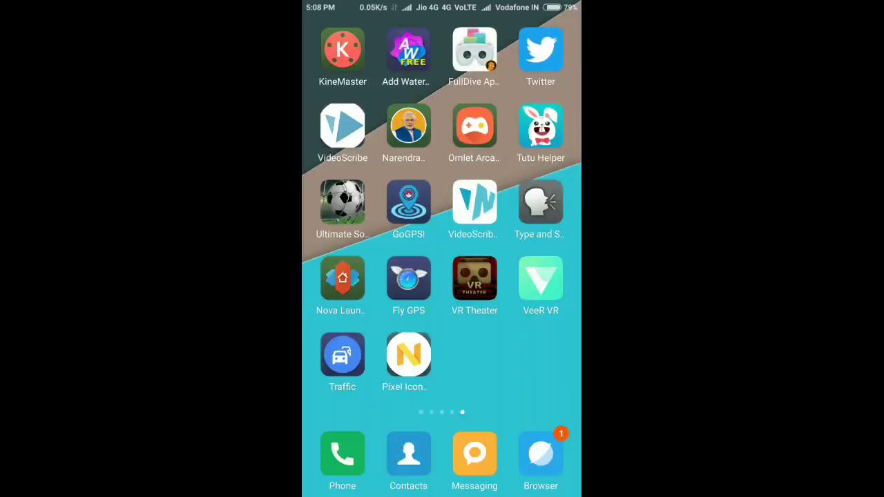
{"action": "left_click", "coordinate": [342, 278]}
Step: Make Nova Launcher the default home app via the 'Not set as default' banner
{"action": "key", "text": "Menu"}
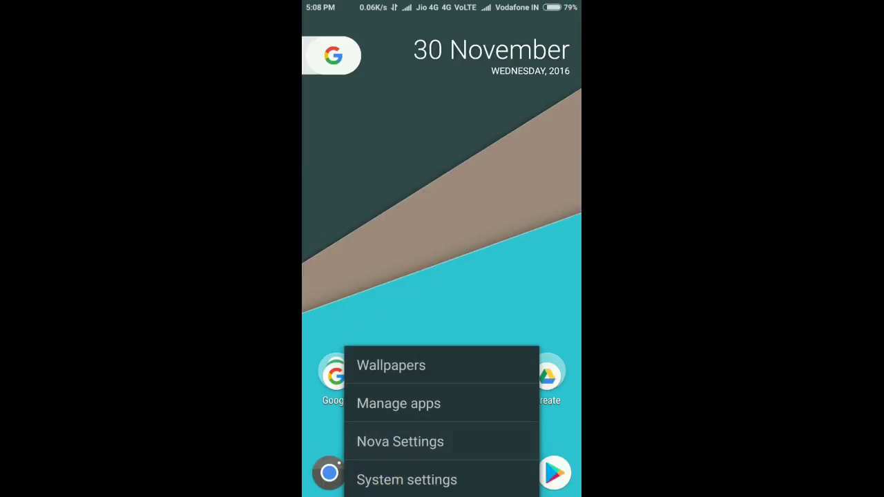
{"action": "left_click", "coordinate": [400, 442]}
{"action": "left_click", "coordinate": [441, 95]}
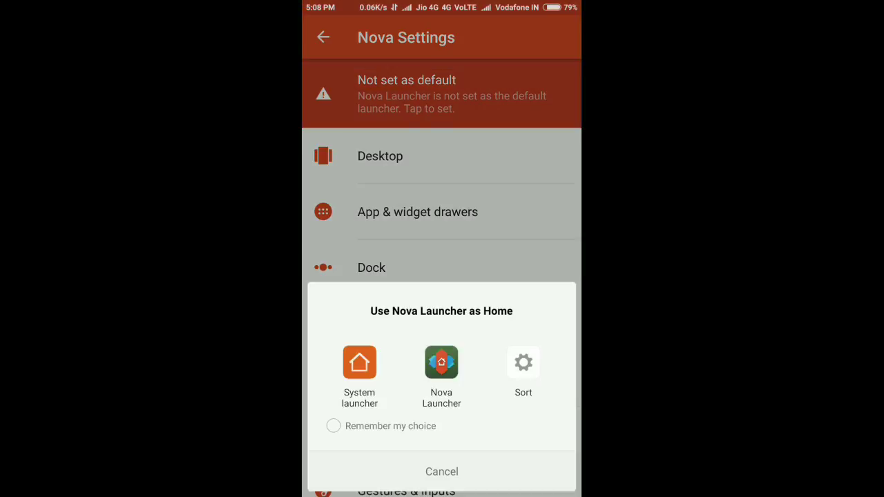
{"action": "left_click", "coordinate": [441, 363]}
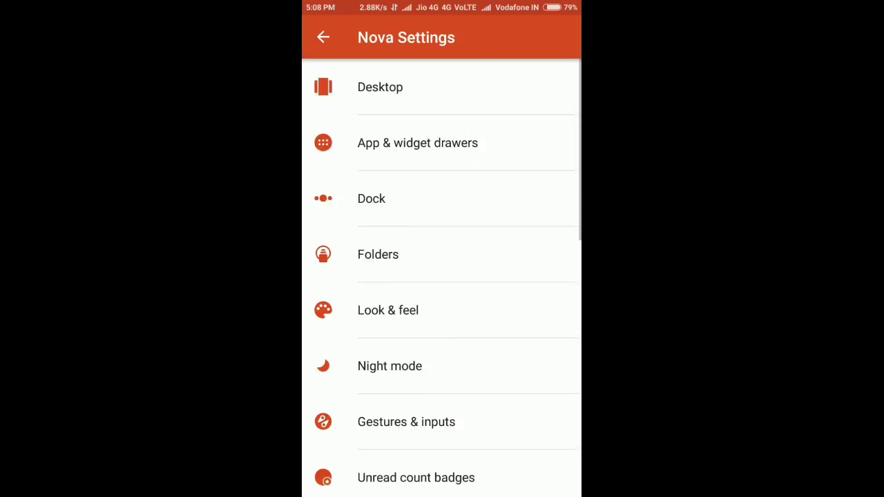
Step: Glance at Nova's Desktop settings and return to the main settings list
{"action": "scroll", "coordinate": [441, 276], "scroll_direction": "down", "scroll_amount": 5}
{"action": "scroll", "coordinate": [441, 276], "scroll_direction": "up", "scroll_amount": 4}
{"action": "scroll", "coordinate": [441, 276], "scroll_direction": "down", "scroll_amount": 5}
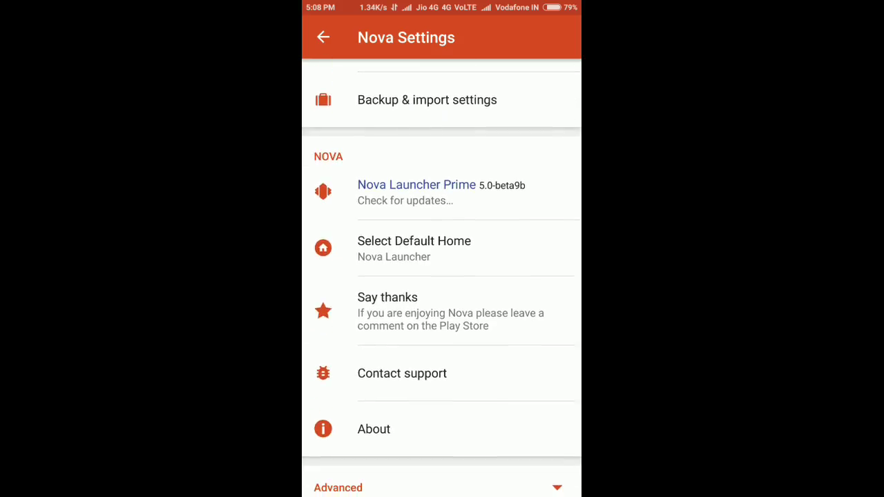
{"action": "scroll", "coordinate": [441, 276], "scroll_direction": "up", "scroll_amount": 10}
{"action": "left_click", "coordinate": [415, 85]}
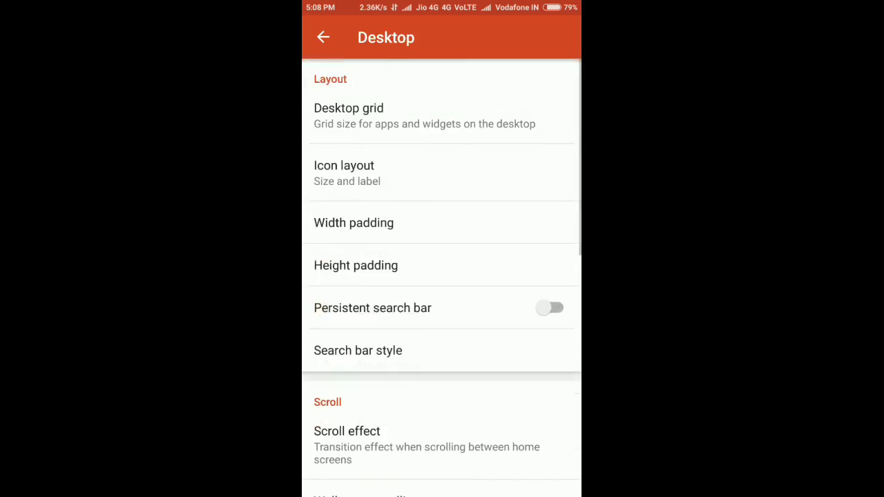
{"action": "left_click", "coordinate": [323, 37]}
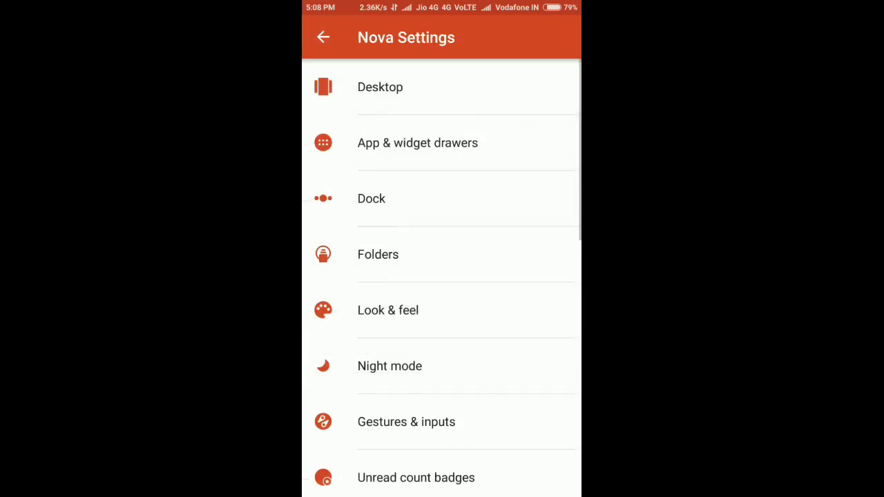
Step: Set Nova's icon theme to Marshmallow under Look & feel
{"action": "left_click", "coordinate": [388, 310]}
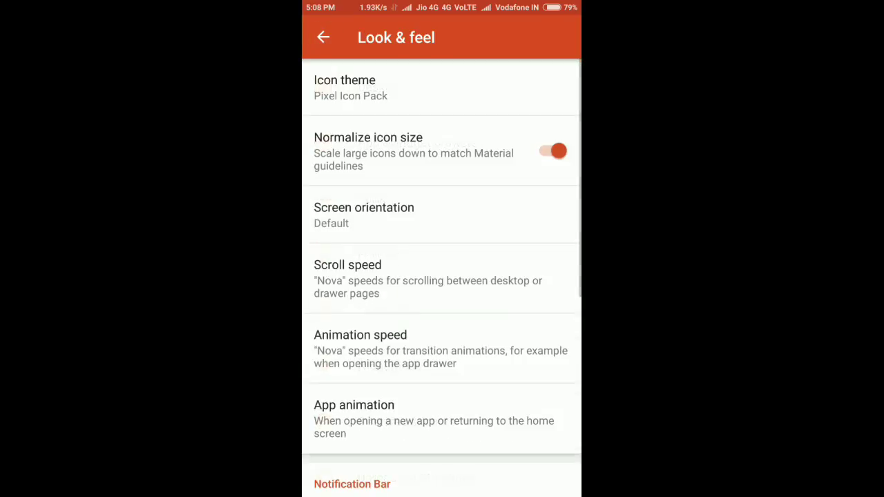
{"action": "left_click", "coordinate": [350, 87]}
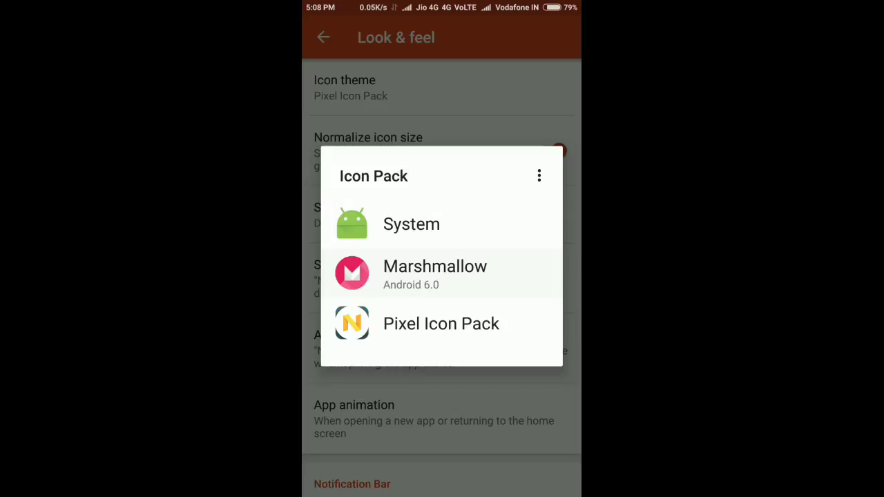
{"action": "left_click", "coordinate": [435, 273]}
{"action": "key", "text": "Home"}
Step: Check the resulting icons in the app drawer and recent apps view
{"action": "left_click_drag", "start_coordinate": [524, 276], "coordinate": [359, 276]}
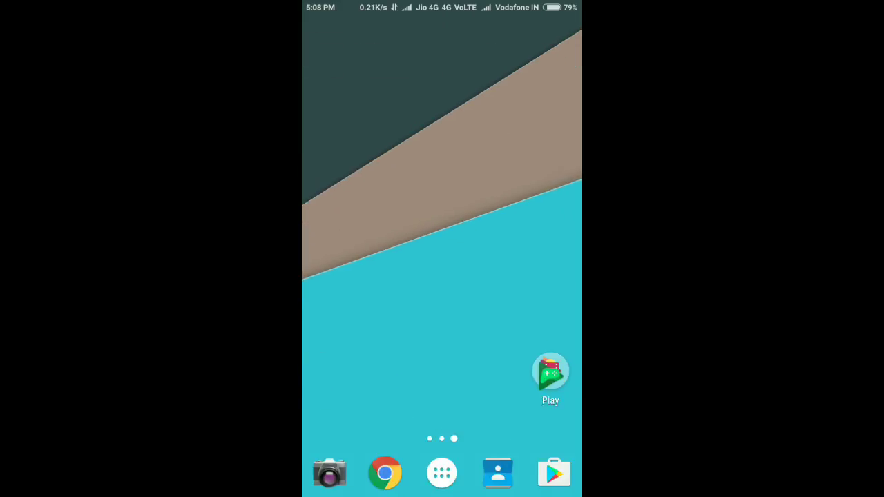
{"action": "left_click", "coordinate": [441, 473]}
{"action": "scroll", "coordinate": [442, 276], "scroll_direction": "down", "scroll_amount": 10}
{"action": "scroll", "coordinate": [442, 276], "scroll_direction": "down", "scroll_amount": 5}
{"action": "scroll", "coordinate": [442, 276], "scroll_direction": "up", "scroll_amount": 2}
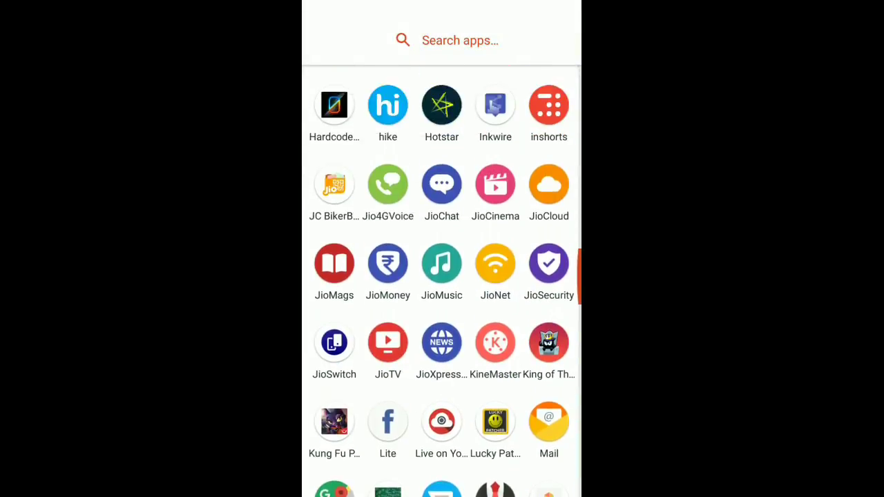
{"action": "scroll", "coordinate": [442, 276], "scroll_direction": "up", "scroll_amount": 3}
{"action": "scroll", "coordinate": [441, 277], "scroll_direction": "up", "scroll_amount": 2}
{"action": "key", "text": "Home"}
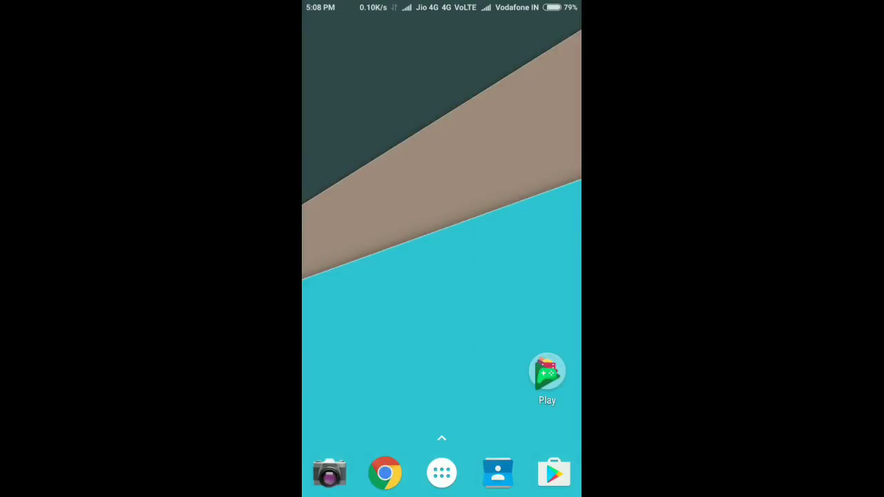
{"action": "left_click", "coordinate": [441, 473]}
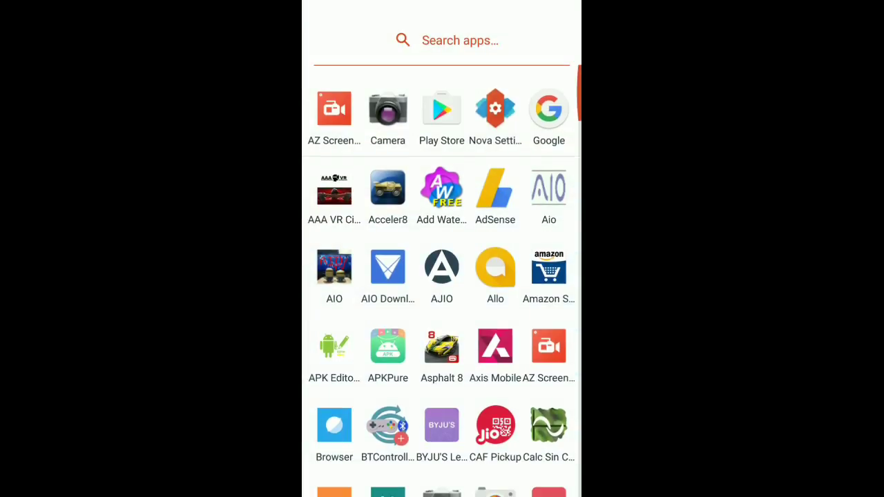
{"action": "key", "text": "Home"}
{"action": "key", "text": "alt+Tab"}
{"action": "key", "text": "Home"}
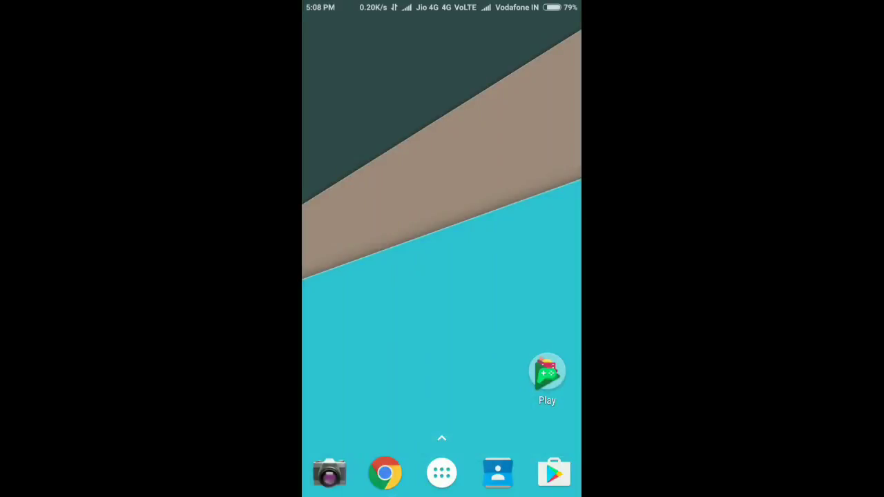
Step: Change the icon theme to Pixel Icon Pack in Nova's Look & feel settings
{"action": "left_click", "coordinate": [442, 387]}
{"action": "left_click", "coordinate": [394, 440]}
{"action": "left_click", "coordinate": [386, 310]}
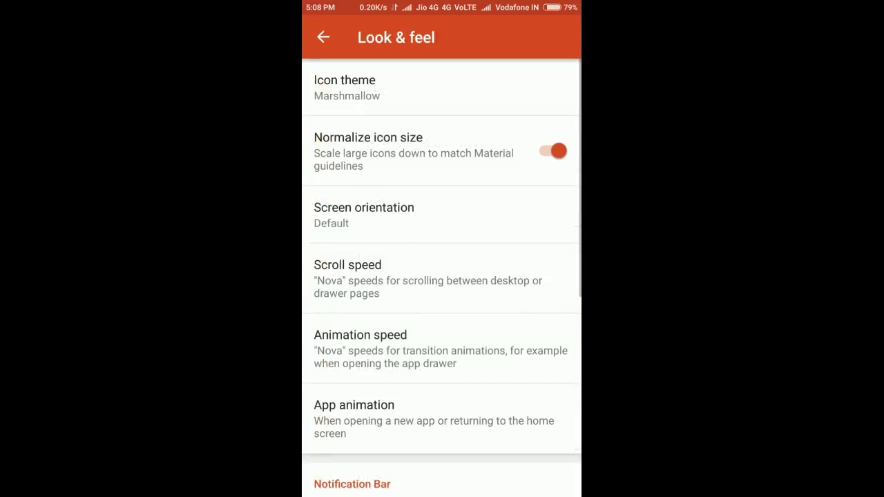
{"action": "left_click", "coordinate": [488, 96]}
{"action": "left_click", "coordinate": [440, 324]}
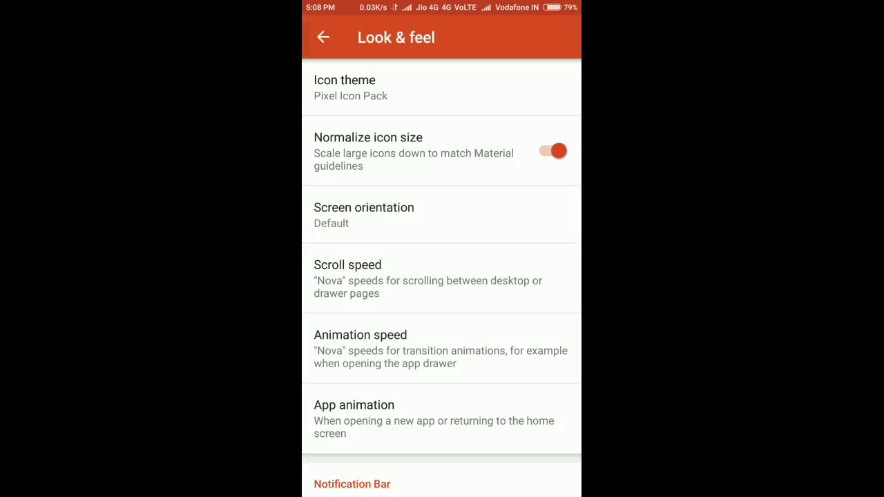
{"action": "left_click", "coordinate": [323, 37]}
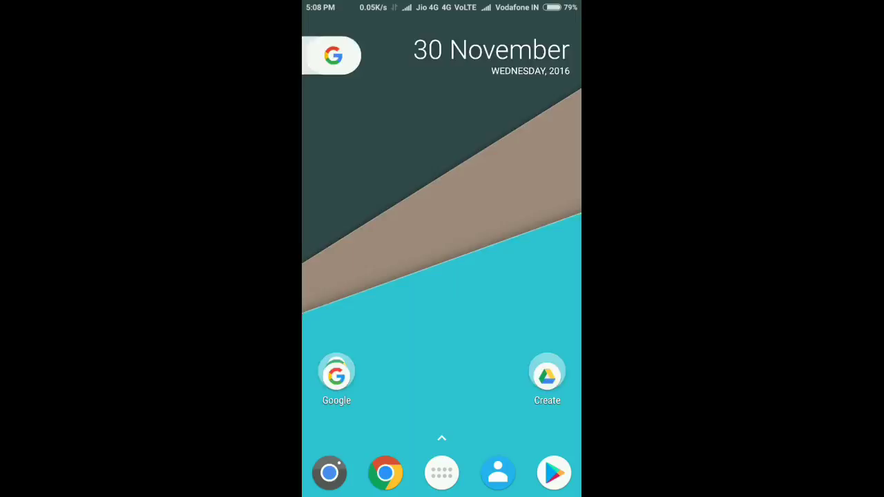
Step: View the neighbouring home page, then open and close Google search
{"action": "left_click_drag", "start_coordinate": [524, 207], "coordinate": [345, 207]}
{"action": "left_click", "coordinate": [331, 55]}
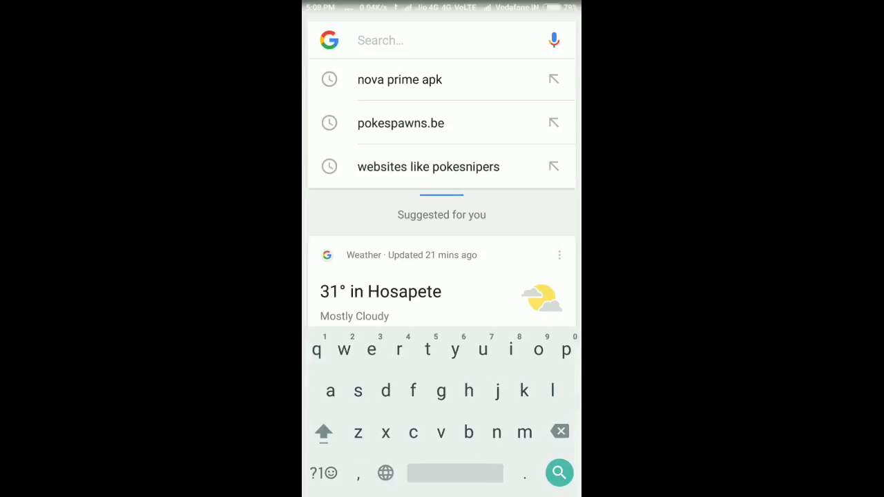
{"action": "key", "text": "Escape"}
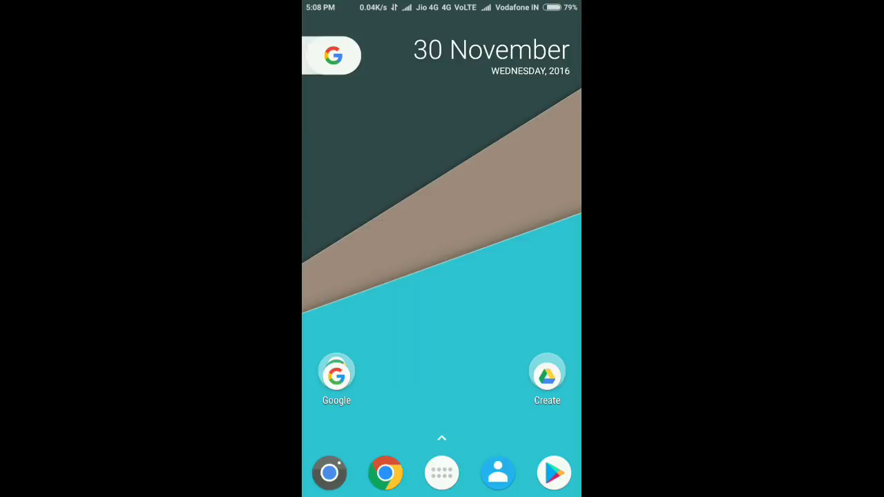
Step: In Nova Settings' App & widget drawers, keep the drawer app grid at 5×5 in portrait
{"action": "left_click", "coordinate": [442, 331]}
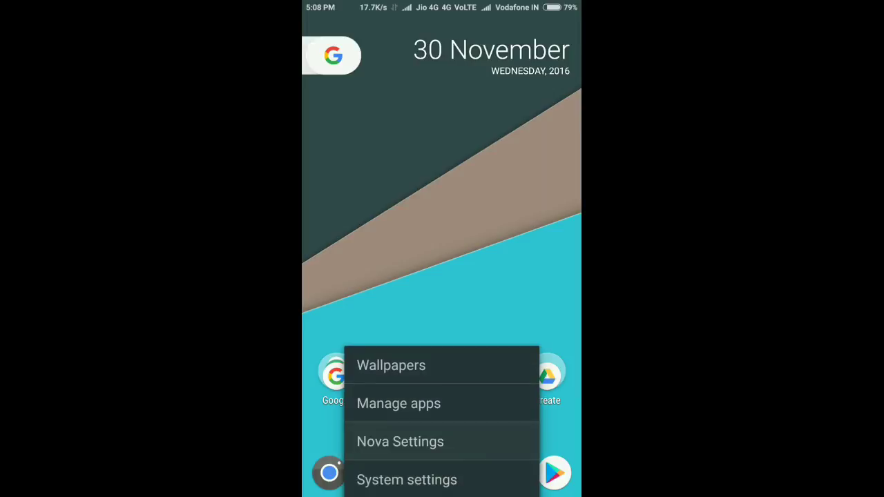
{"action": "left_click", "coordinate": [400, 439]}
{"action": "left_click", "coordinate": [417, 142]}
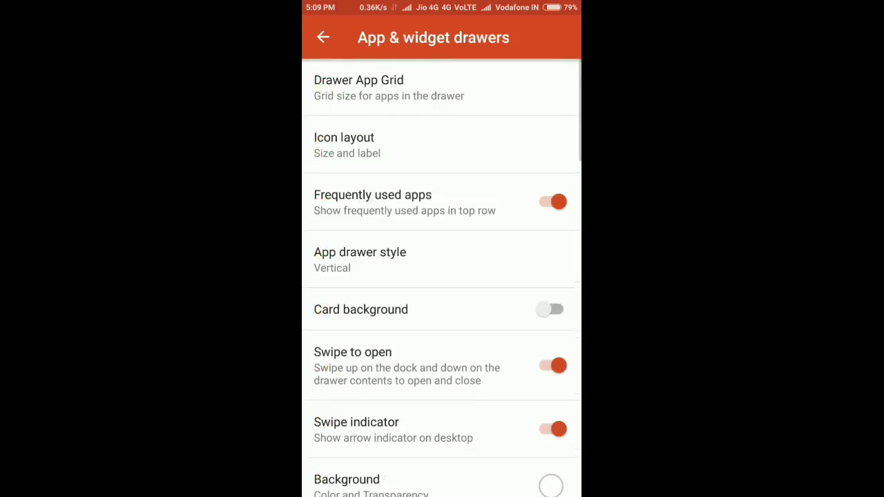
{"action": "left_click", "coordinate": [389, 87]}
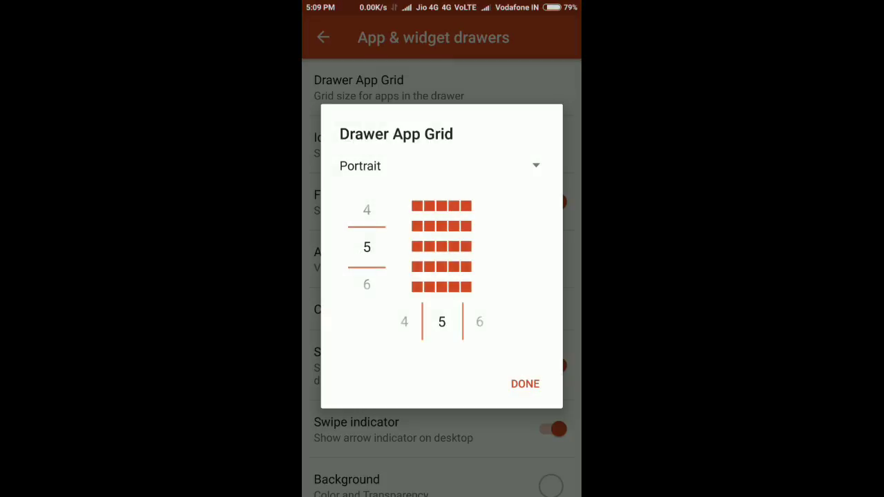
{"action": "left_click", "coordinate": [442, 166]}
{"action": "left_click", "coordinate": [361, 172]}
{"action": "left_click", "coordinate": [524, 384]}
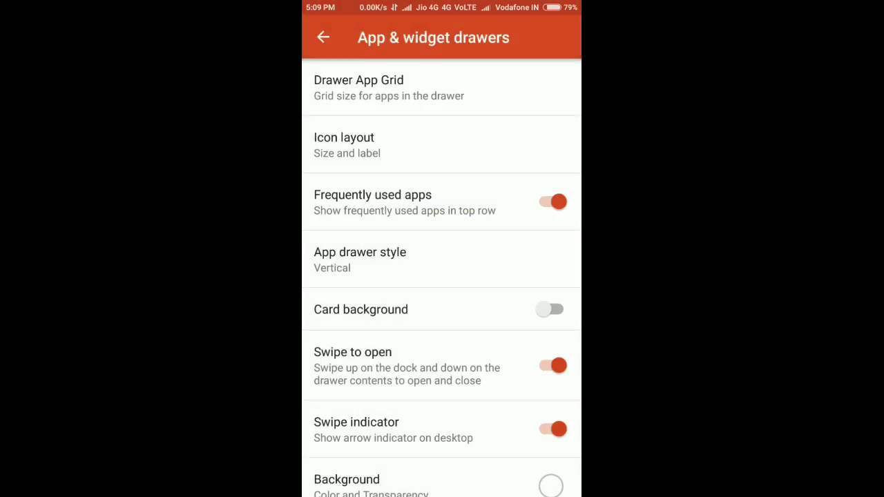
Step: Set the drawer icon layout size to 115%
{"action": "left_click", "coordinate": [343, 145]}
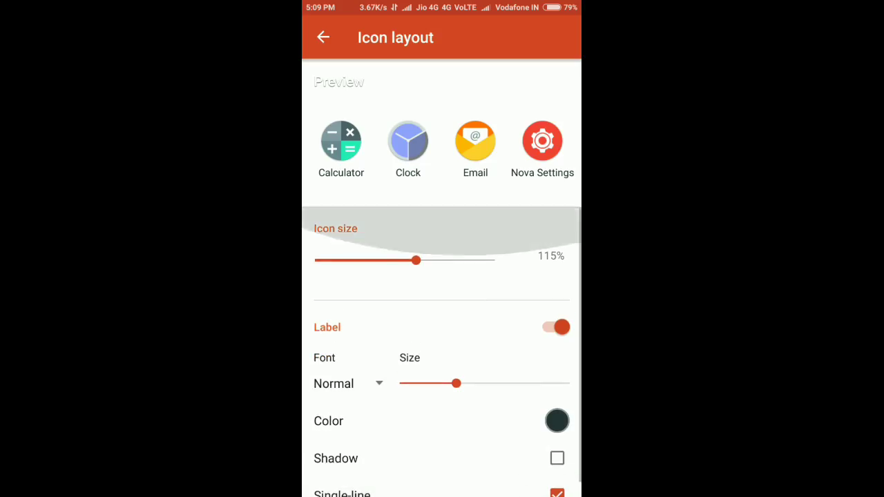
{"action": "mouse_move", "coordinate": [416, 259]}
{"action": "left_mouse_down"}
{"action": "mouse_move", "coordinate": [325, 259]}
{"action": "mouse_move", "coordinate": [416, 260]}
{"action": "left_mouse_up"}
{"action": "left_click", "coordinate": [323, 37]}
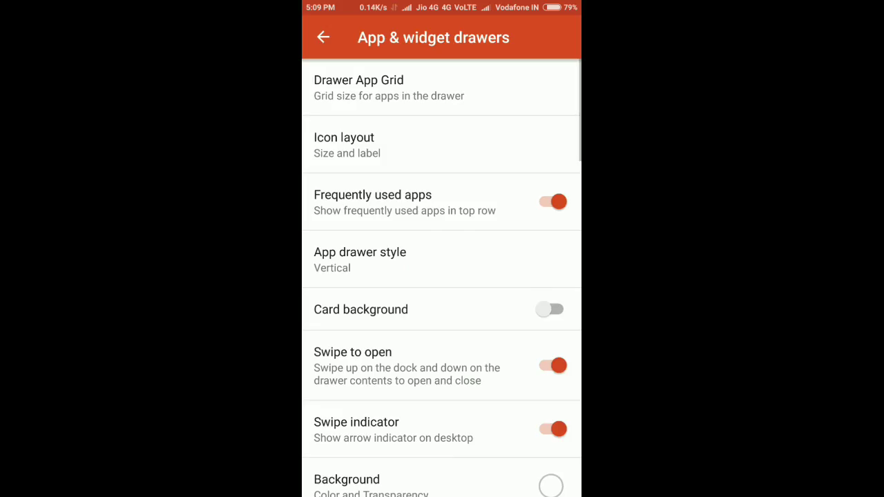
Step: Review the remaining drawer options, including the vertical drawer style, then return to main settings
{"action": "scroll", "coordinate": [442, 277], "scroll_direction": "down", "scroll_amount": 2}
{"action": "scroll", "coordinate": [442, 276], "scroll_direction": "up", "scroll_amount": 1}
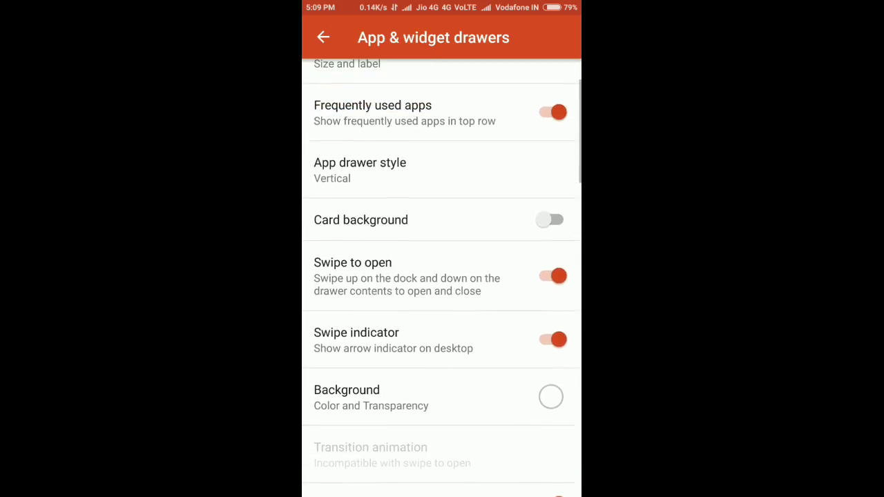
{"action": "left_click", "coordinate": [441, 219]}
{"action": "scroll", "coordinate": [441, 276], "scroll_direction": "down", "scroll_amount": 2}
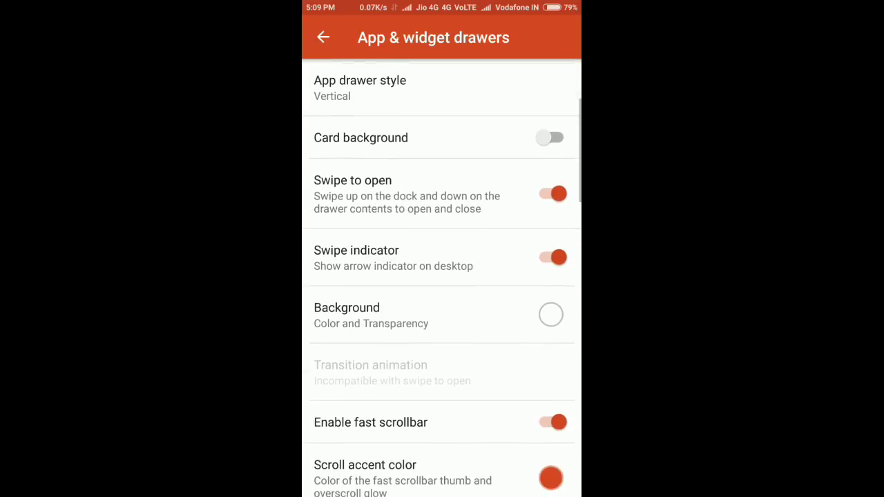
{"action": "scroll", "coordinate": [442, 276], "scroll_direction": "down", "scroll_amount": 1}
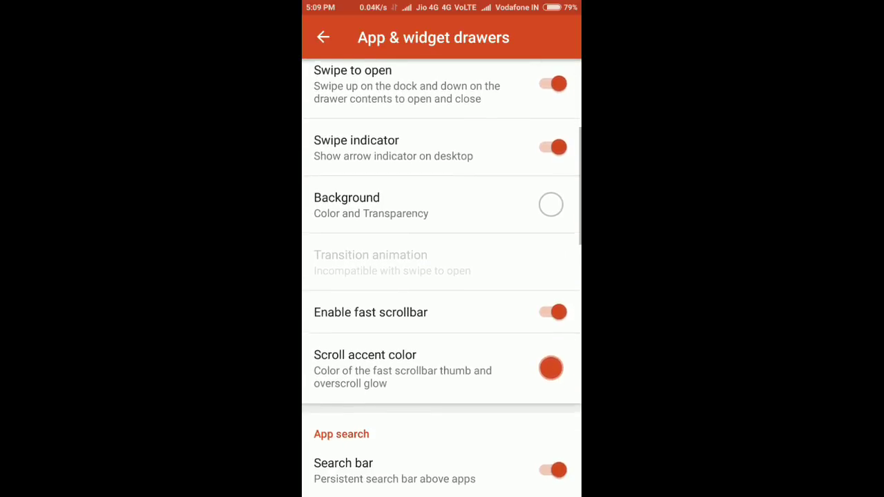
{"action": "scroll", "coordinate": [441, 276], "scroll_direction": "down", "scroll_amount": 10}
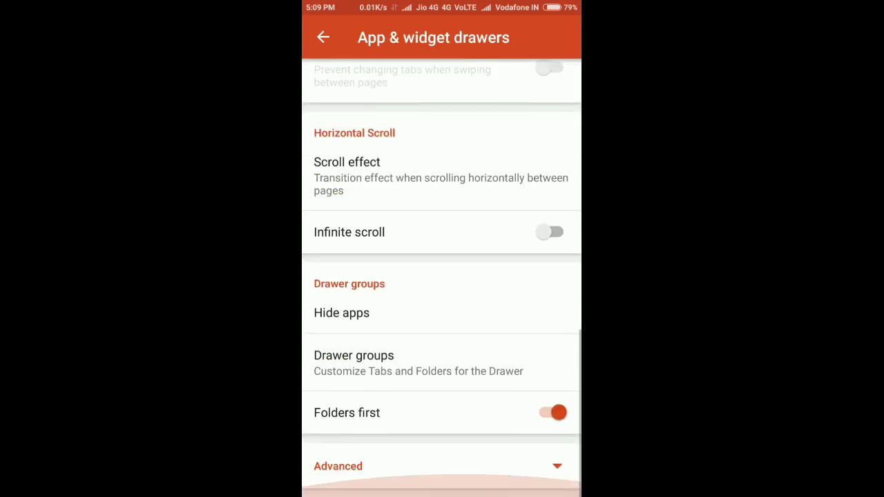
{"action": "scroll", "coordinate": [441, 276], "scroll_direction": "up", "scroll_amount": 5}
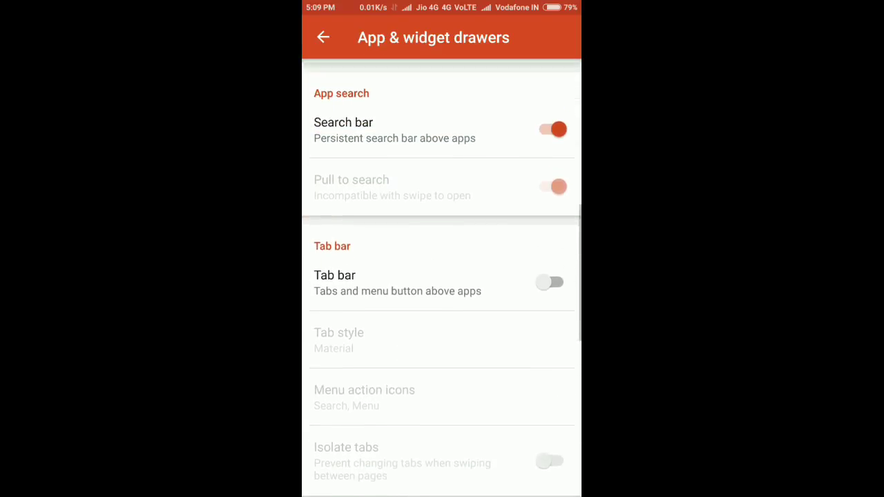
{"action": "scroll", "coordinate": [441, 276], "scroll_direction": "up", "scroll_amount": 3}
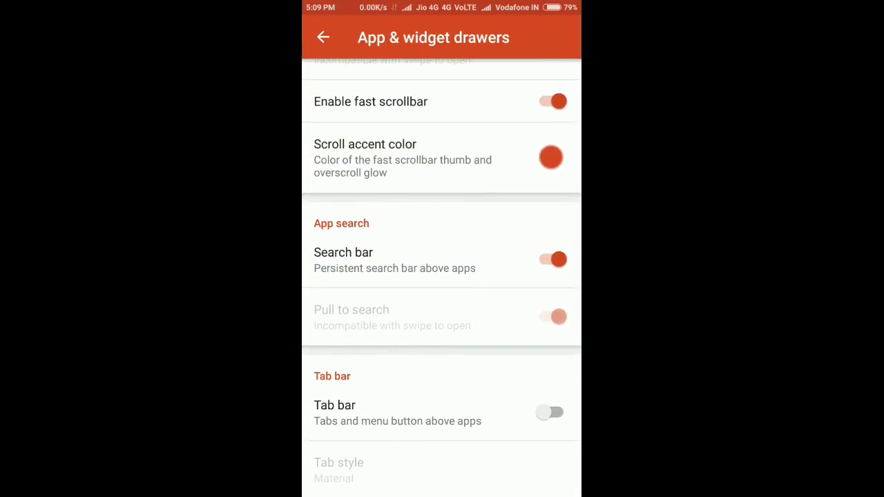
{"action": "scroll", "coordinate": [441, 276], "scroll_direction": "up", "scroll_amount": 5}
{"action": "key", "text": "Escape"}
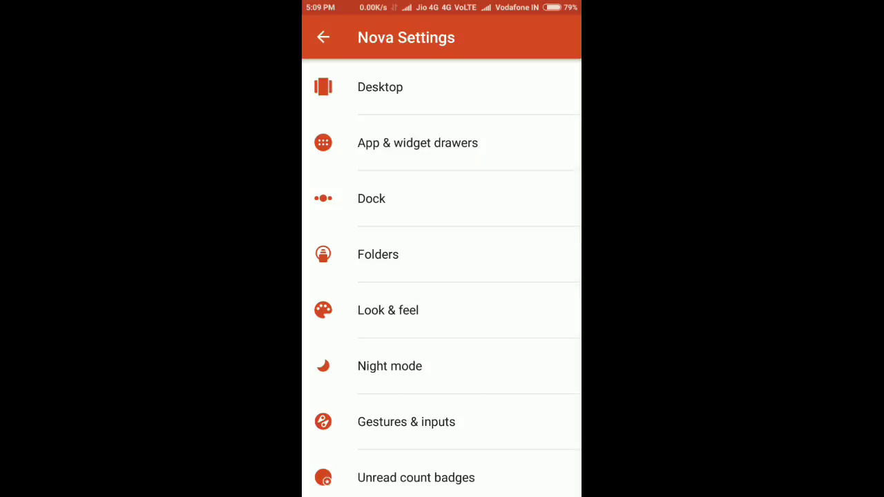
Step: In Gestures & inputs, set the Home button action to Allo's Start a chat activity
{"action": "left_click", "coordinate": [379, 87]}
{"action": "key", "text": "Escape"}
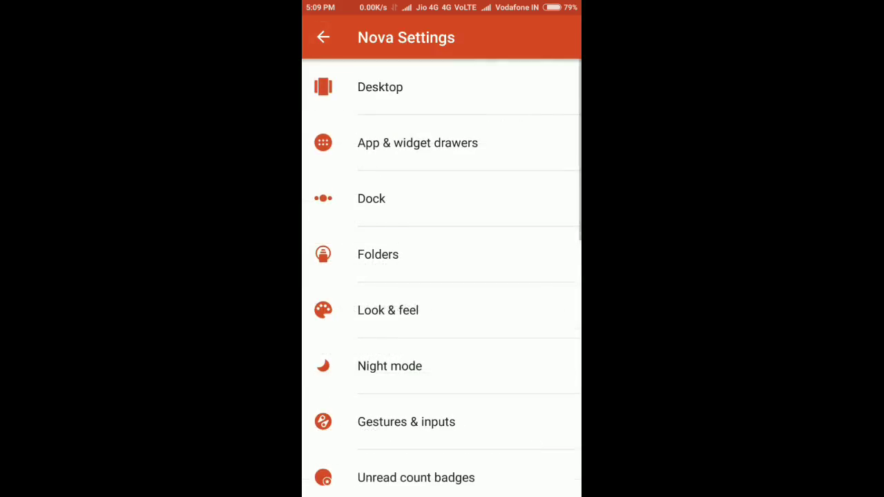
{"action": "left_click", "coordinate": [406, 422]}
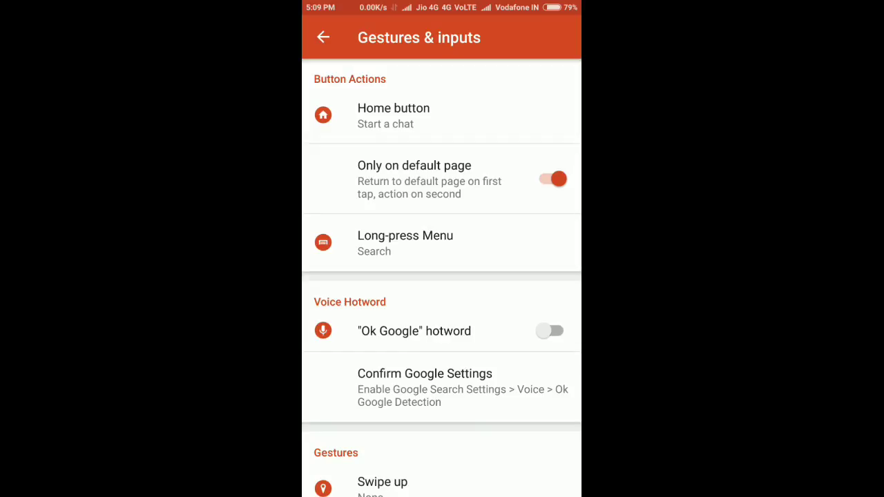
{"action": "left_click", "coordinate": [488, 114]}
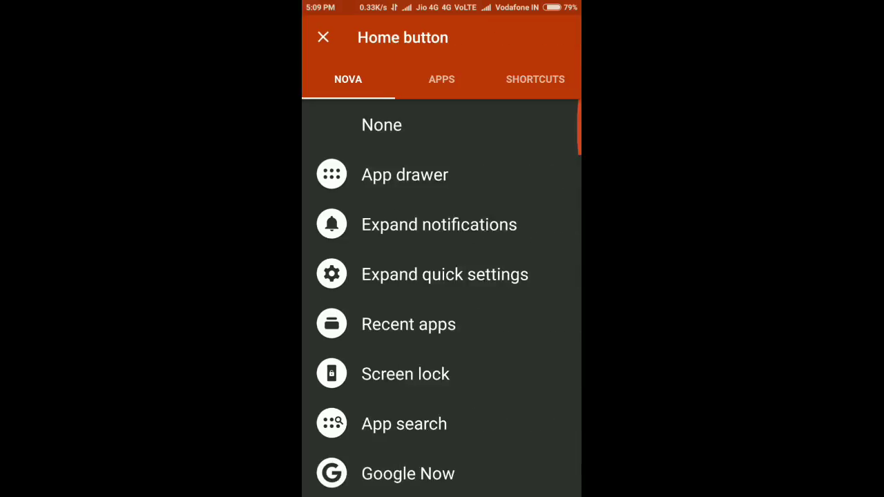
{"action": "left_click", "coordinate": [535, 78]}
{"action": "left_click", "coordinate": [398, 125]}
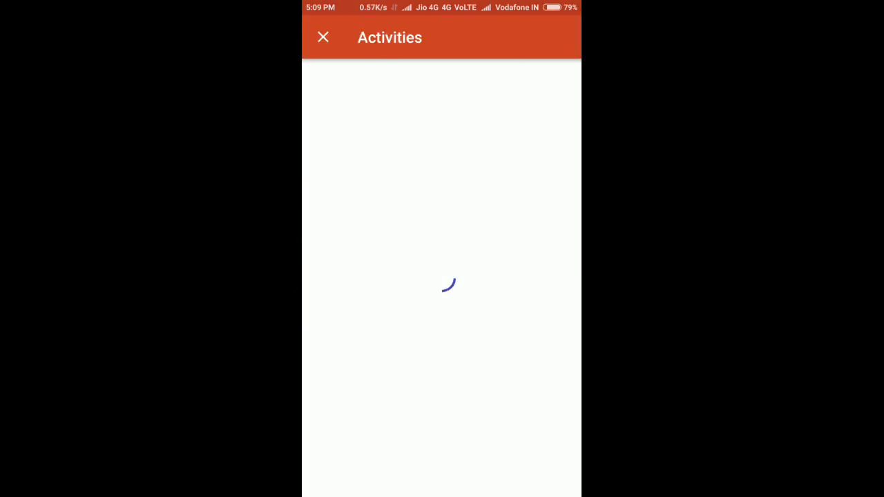
{"action": "scroll", "coordinate": [441, 276], "scroll_direction": "down", "scroll_amount": 5}
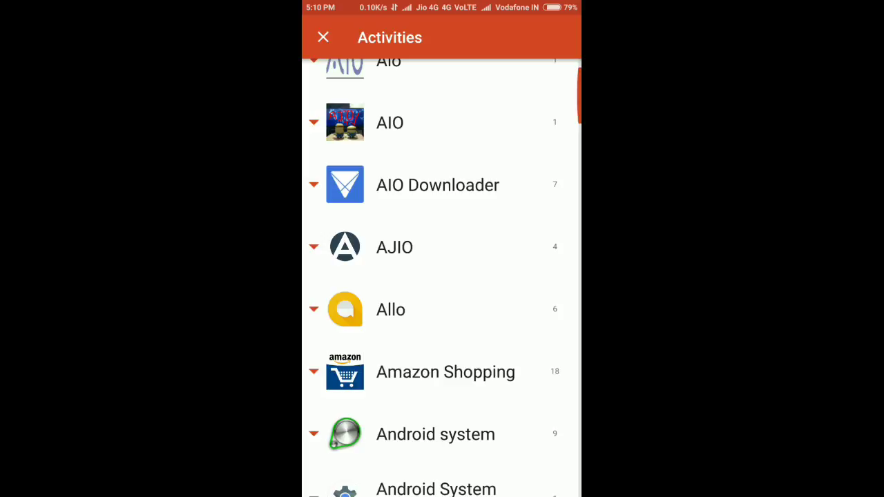
{"action": "left_click", "coordinate": [442, 294]}
{"action": "scroll", "coordinate": [442, 276], "scroll_direction": "down", "scroll_amount": 5}
{"action": "left_click", "coordinate": [418, 286]}
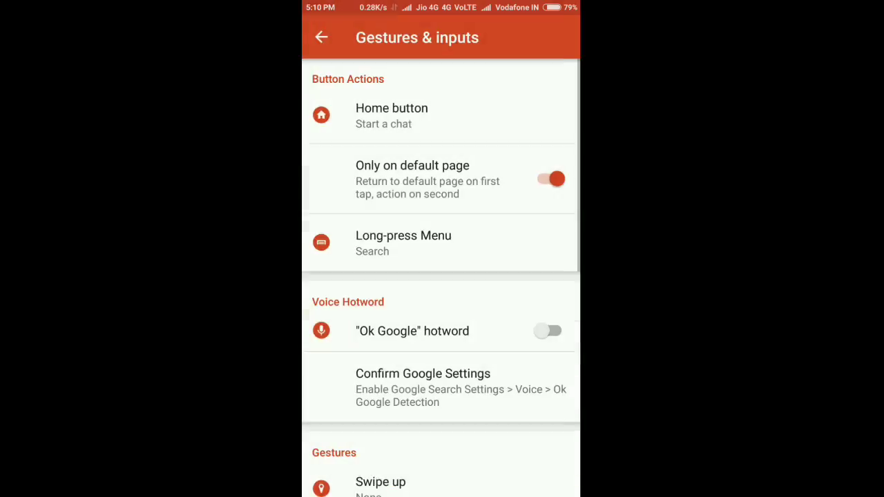
Step: Open the Assistant chat with Home and delete its conversation history
{"action": "key", "text": "Home"}
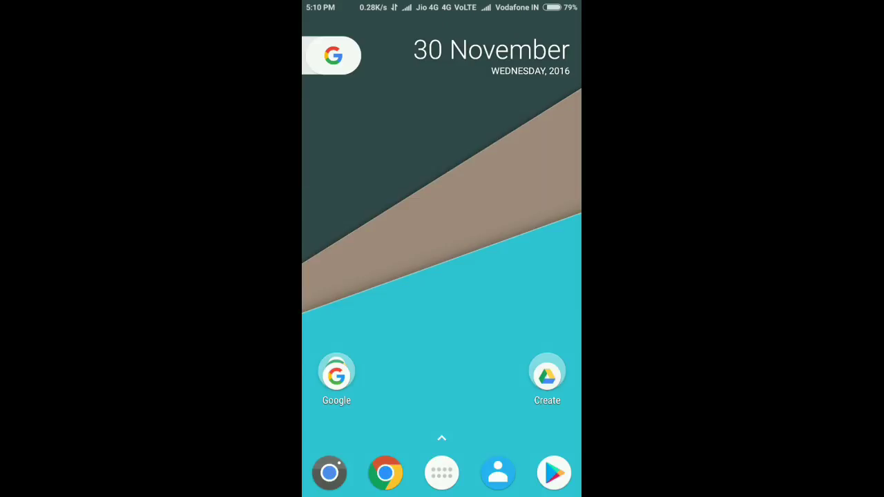
{"action": "key", "text": "Home"}
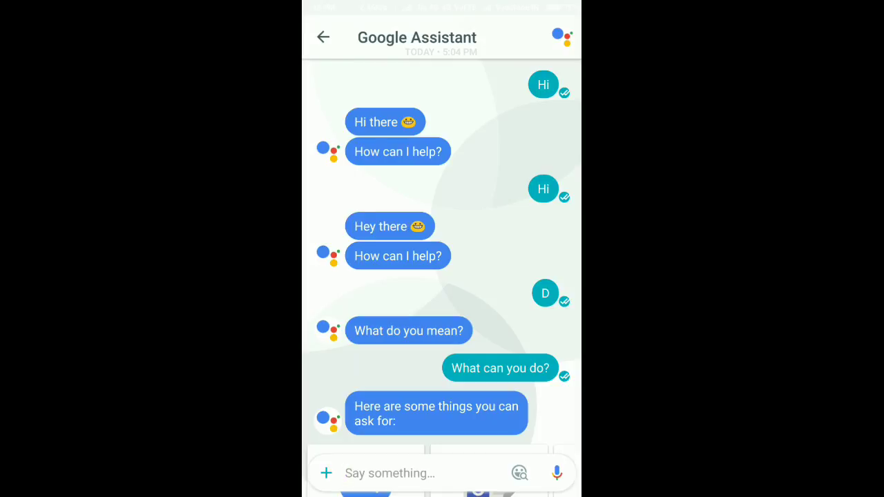
{"action": "left_click", "coordinate": [563, 37]}
{"action": "left_click", "coordinate": [473, 112]}
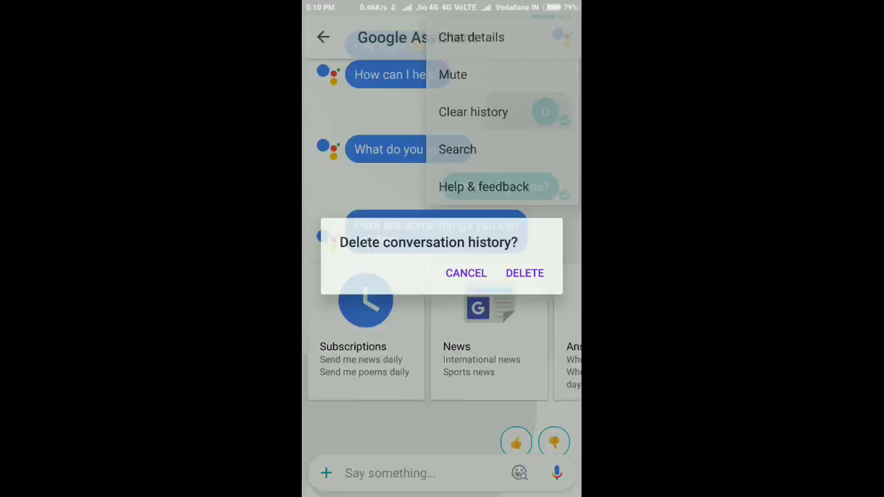
{"action": "left_click", "coordinate": [524, 273]}
Step: Reopen the Assistant chat and send 'Hi', getting a '¡Hola!' reply
{"action": "key", "text": "Home"}
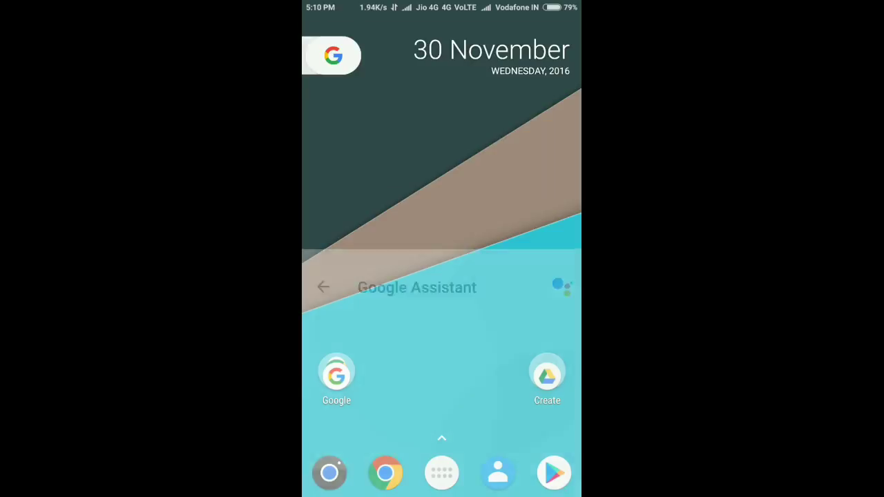
{"action": "left_click", "coordinate": [390, 473]}
{"action": "type", "text": "Hi"}
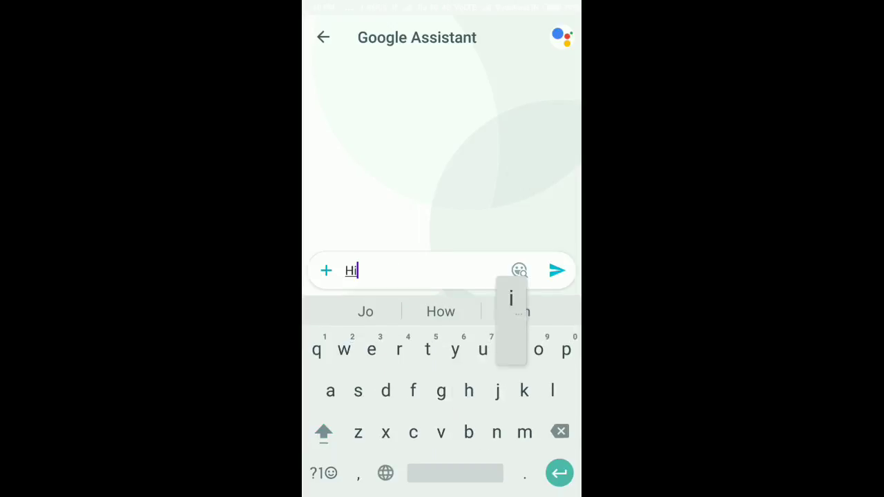
{"action": "key", "text": "Return"}
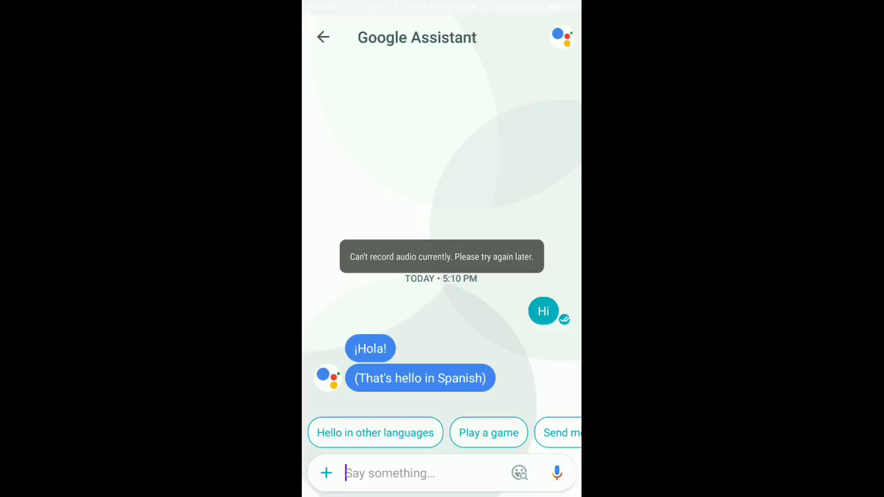
Step: Leave the chat, glance at the notification list, and back out to the home screen
{"action": "key", "text": "Escape"}
{"action": "left_click_drag", "start_coordinate": [442, 4], "coordinate": [442, 310]}
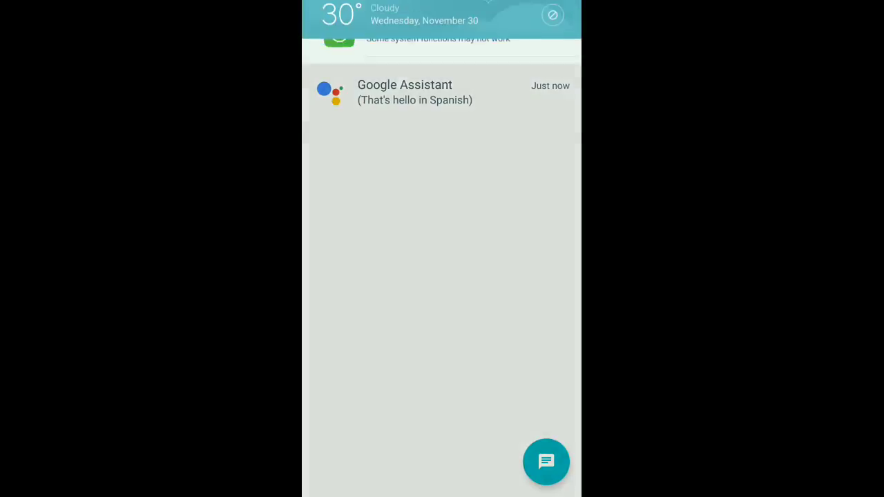
{"action": "key", "text": "Escape"}
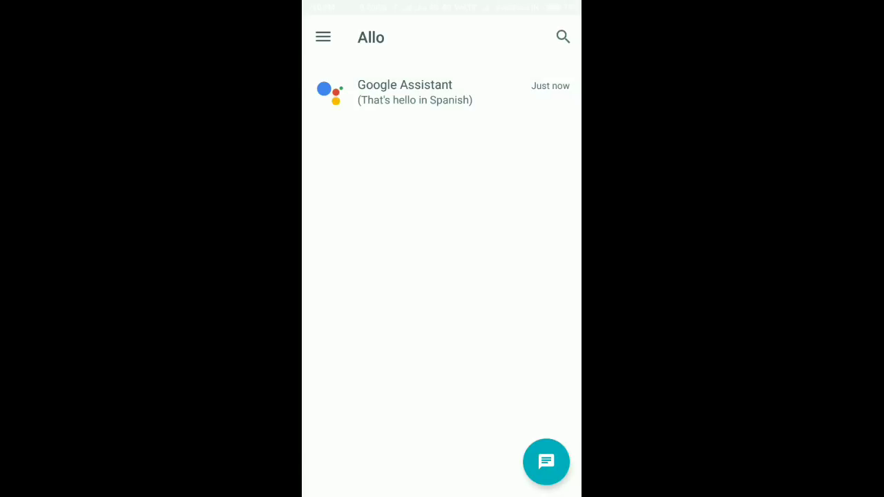
{"action": "left_click", "coordinate": [545, 461]}
{"action": "key", "text": "Escape"}
{"action": "key", "text": "Escape"}
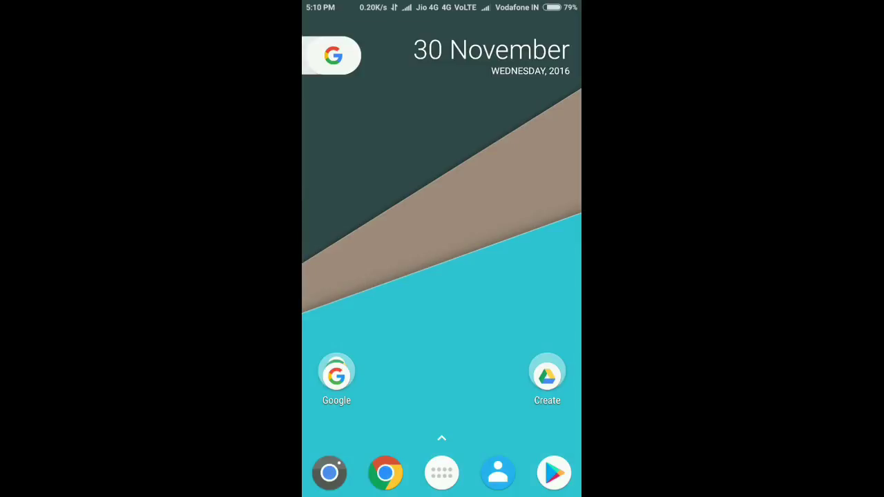
{"action": "left_click_drag", "start_coordinate": [442, 414], "coordinate": [442, 207]}
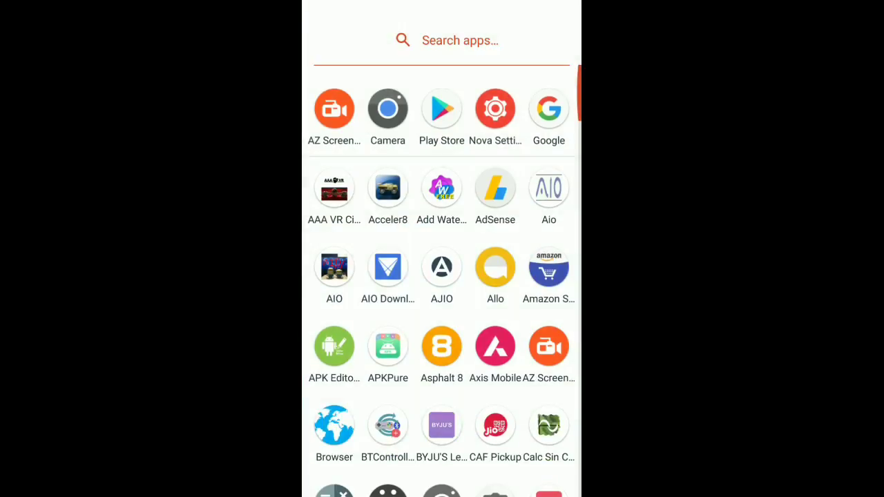
{"action": "scroll", "coordinate": [442, 276], "scroll_direction": "down", "scroll_amount": 15}
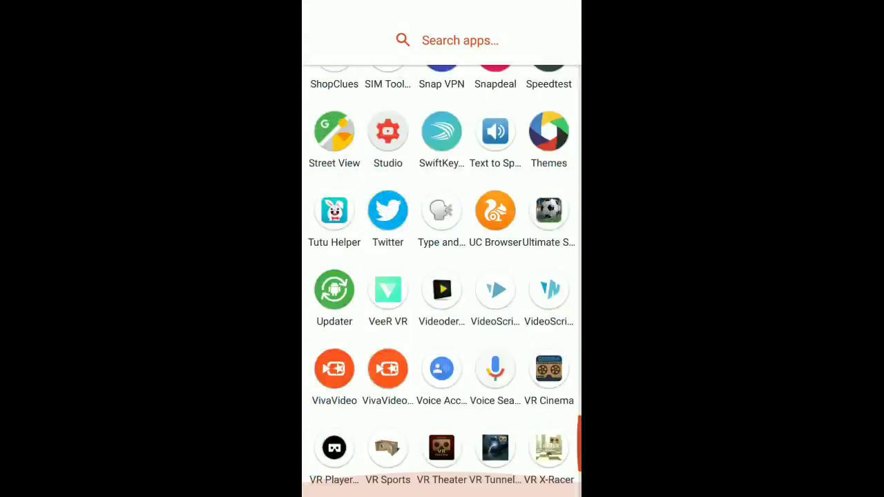
{"action": "scroll", "coordinate": [442, 276], "scroll_direction": "up", "scroll_amount": 15}
{"action": "key", "text": "Escape"}
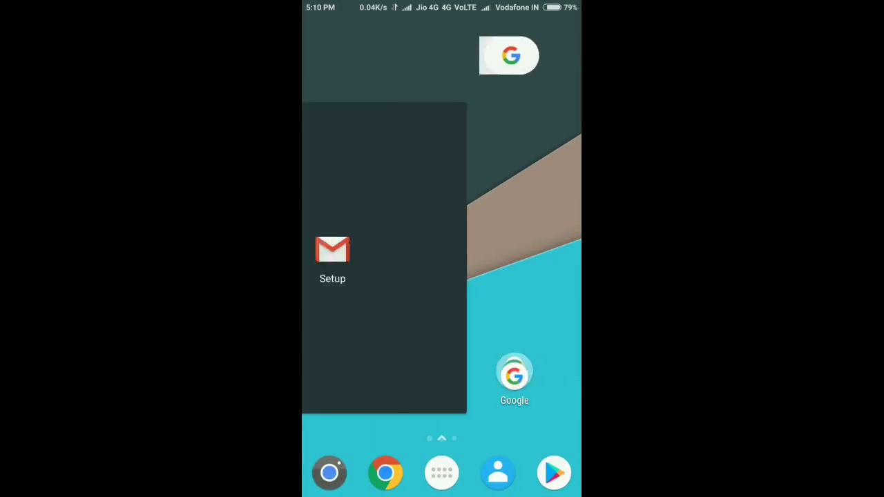
{"action": "mouse_move", "coordinate": [539, 276]}
{"action": "left_mouse_down"}
{"action": "mouse_move", "coordinate": [345, 276]}
{"action": "mouse_move", "coordinate": [539, 276]}
{"action": "left_mouse_up"}
{"action": "left_click_drag", "start_coordinate": [442, 414], "coordinate": [442, 207]}
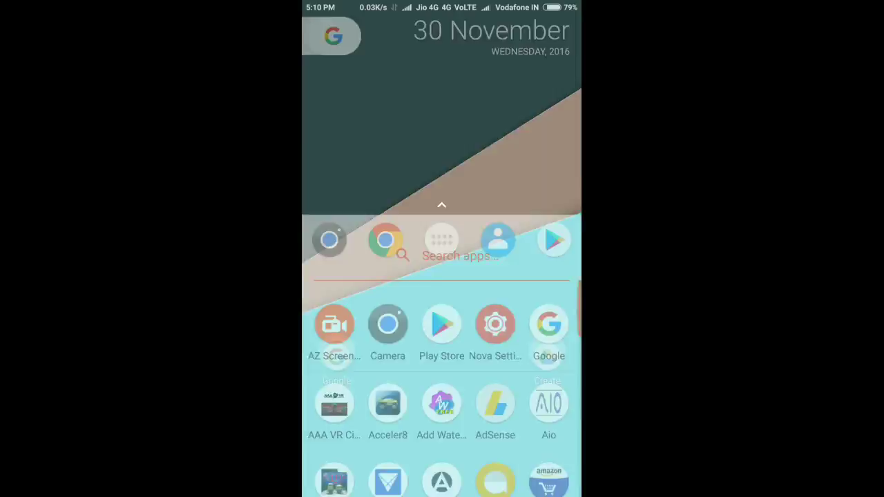
{"action": "key", "text": "Escape"}
{"action": "key", "text": "alt+Tab"}
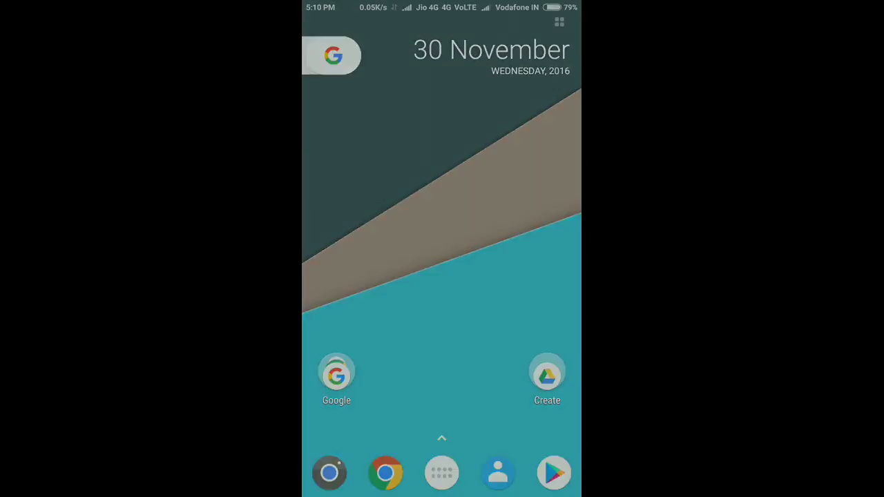
Step: Set Nova's Desktop grid to 3 rows by 3 columns, then return home
{"action": "left_click", "coordinate": [441, 454]}
{"action": "left_click", "coordinate": [441, 387]}
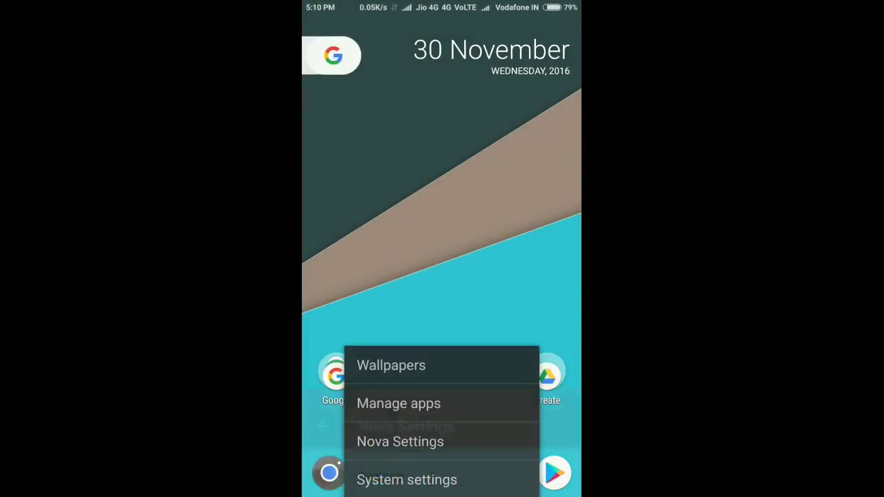
{"action": "left_click", "coordinate": [401, 440]}
{"action": "left_click_drag", "start_coordinate": [442, 345], "coordinate": [441, 255]}
{"action": "left_click_drag", "start_coordinate": [442, 207], "coordinate": [441, 346]}
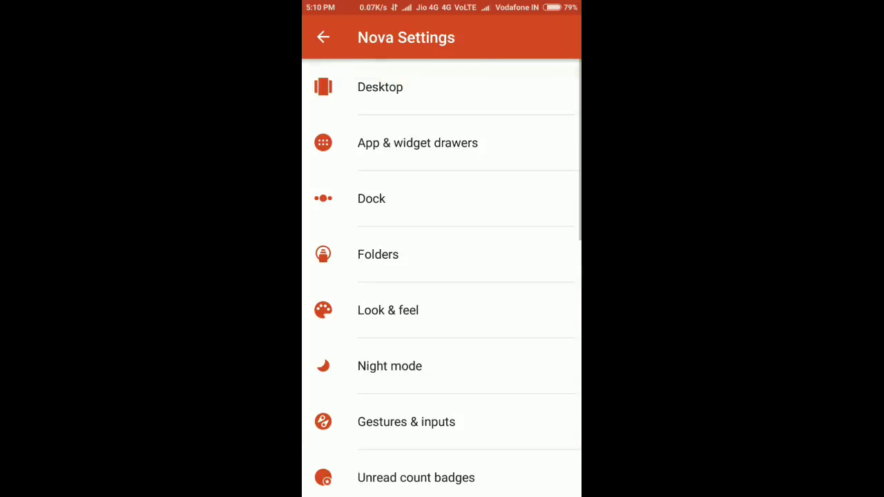
{"action": "left_click", "coordinate": [379, 83]}
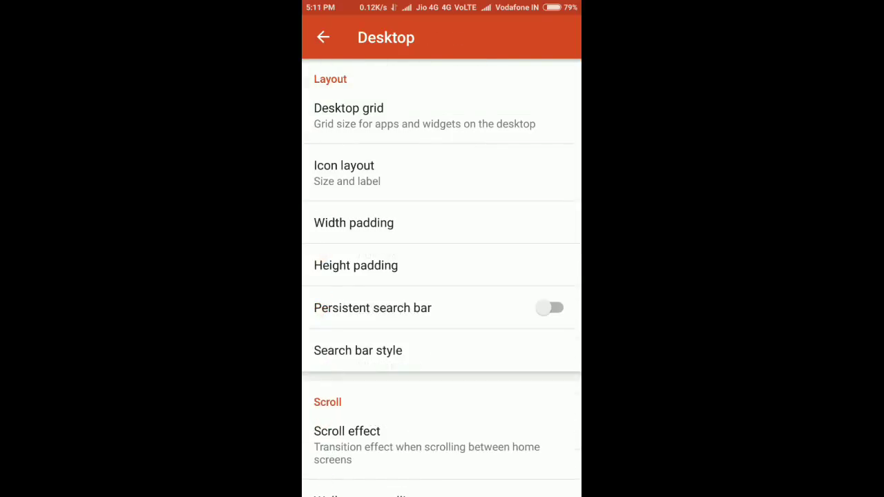
{"action": "left_click", "coordinate": [366, 114]}
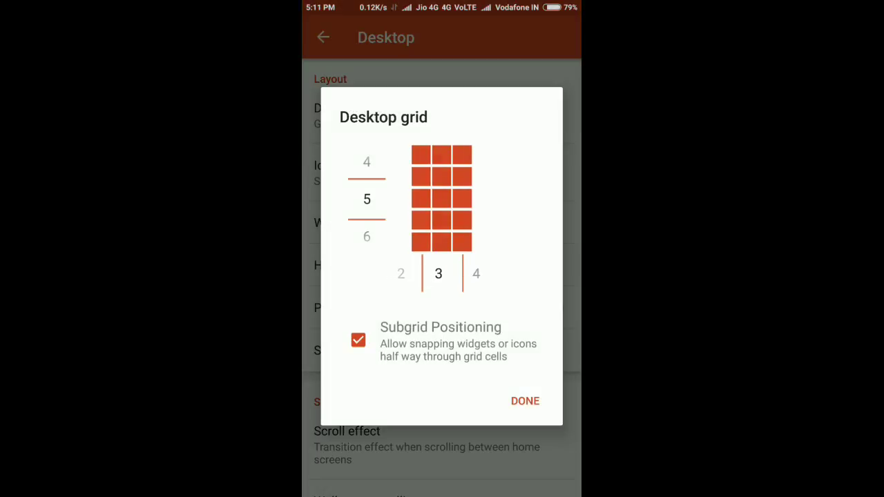
{"action": "left_click_drag", "start_coordinate": [367, 179], "coordinate": [367, 218]}
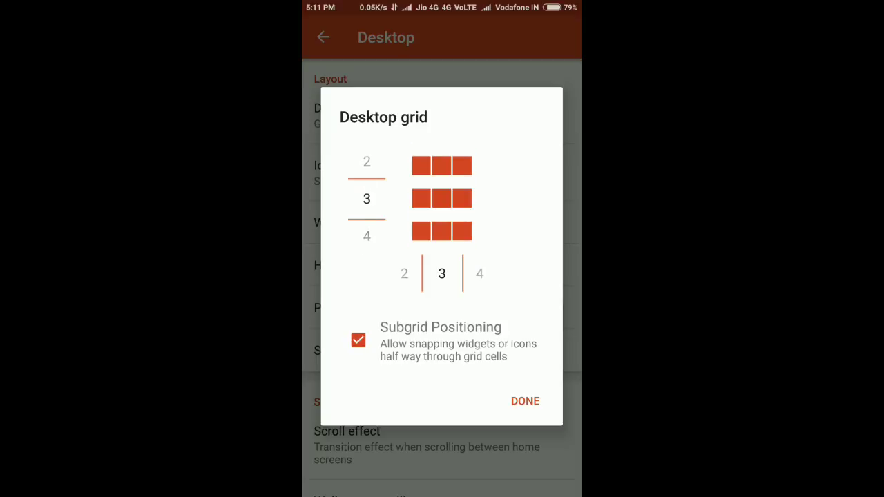
{"action": "left_click", "coordinate": [524, 400]}
{"action": "key", "text": "Home"}
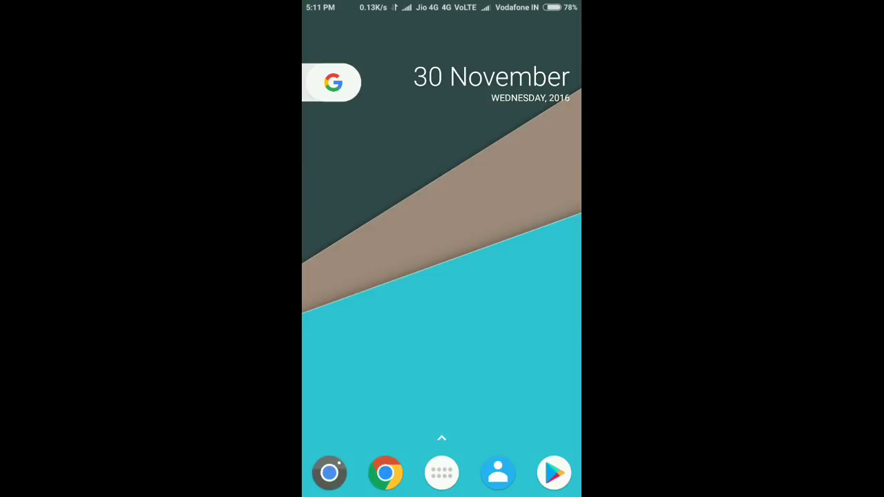
{"action": "left_click_drag", "start_coordinate": [442, 435], "coordinate": [442, 172]}
Step: Close the app drawer and pull the notification shade down over the home screen
{"action": "key", "text": "Escape"}
{"action": "left_click_drag", "start_coordinate": [442, 7], "coordinate": [442, 311]}
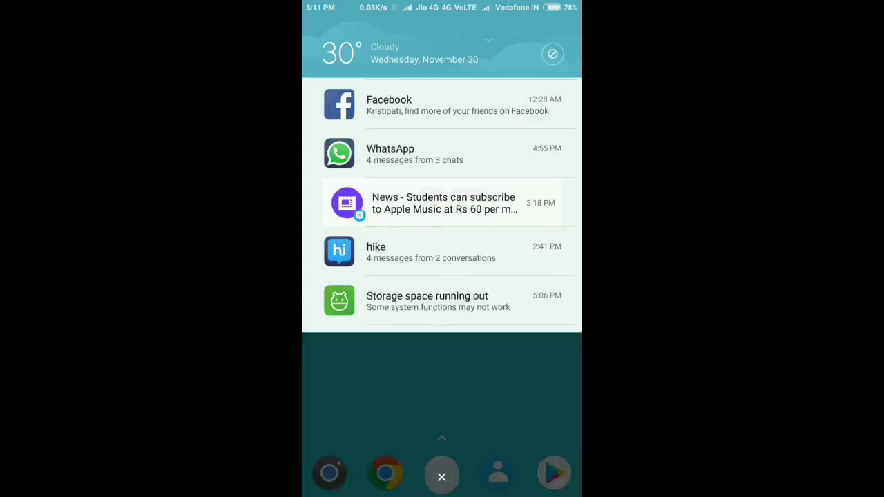